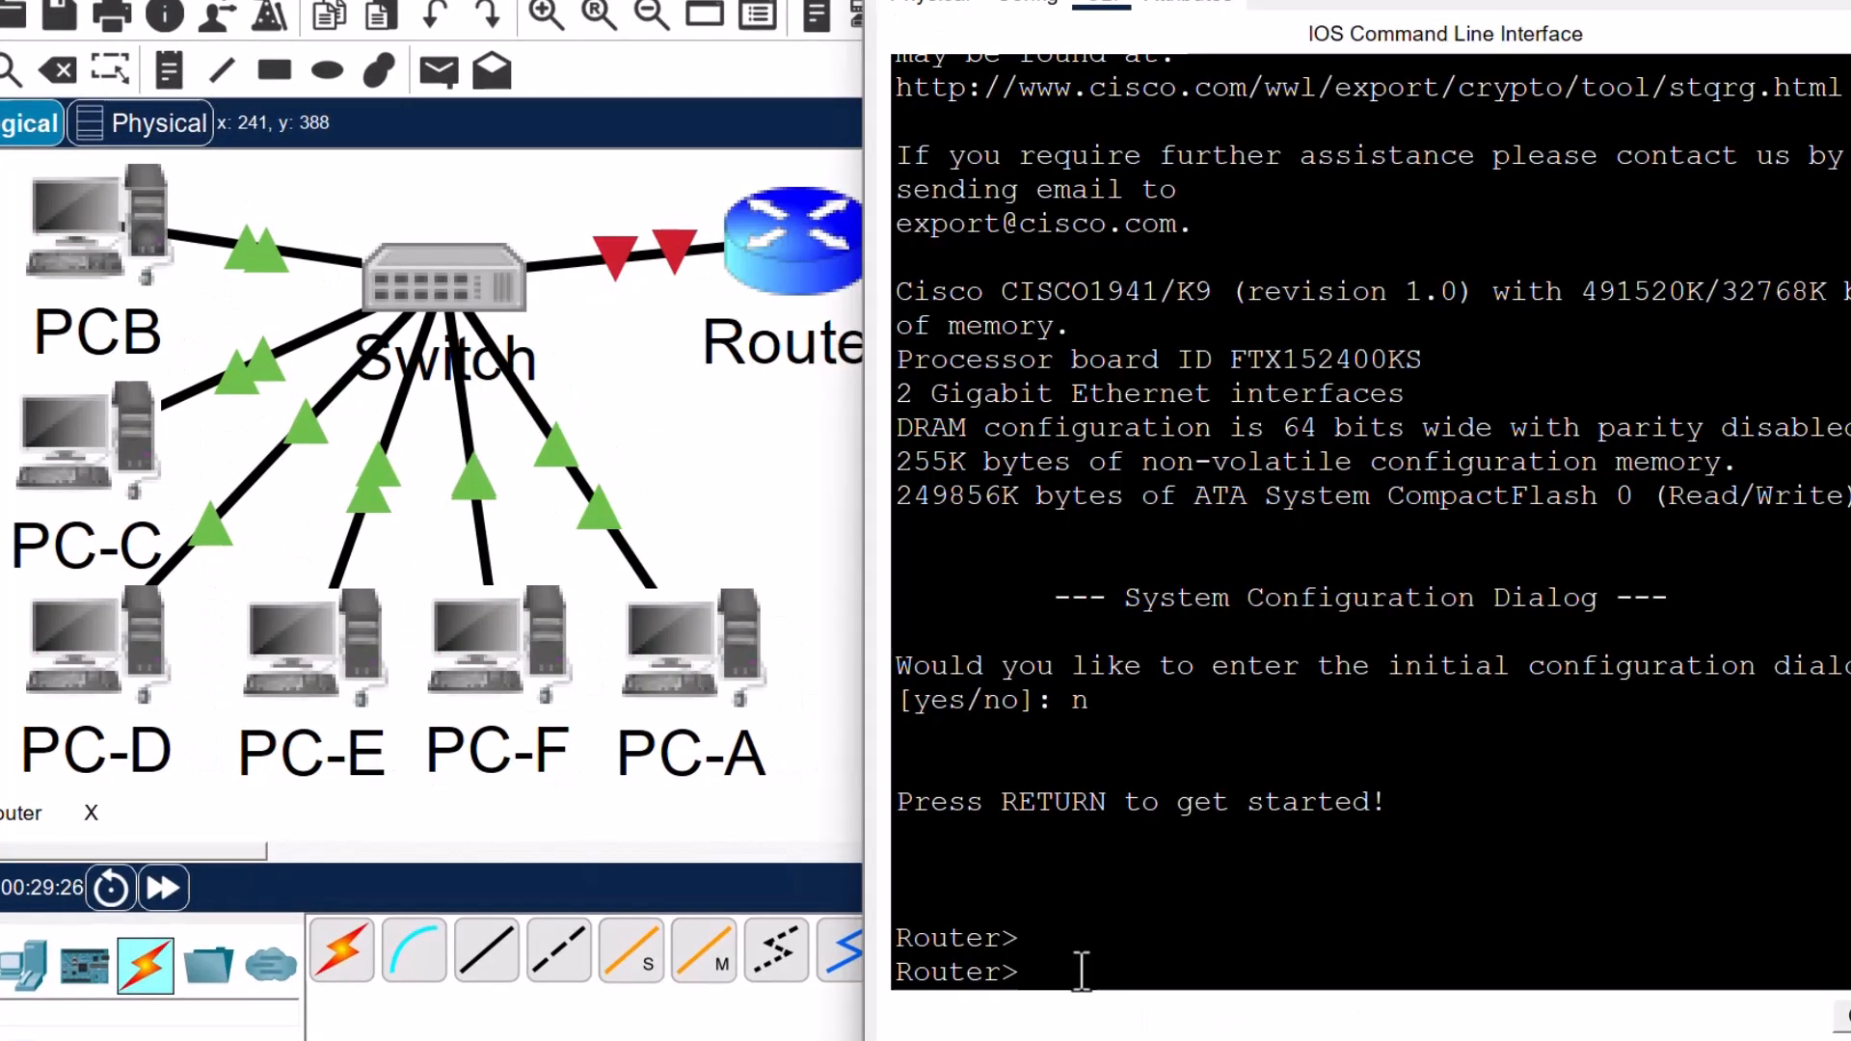
- Enter privileged EXEC mode and then global configuration mode on the router
type("en")
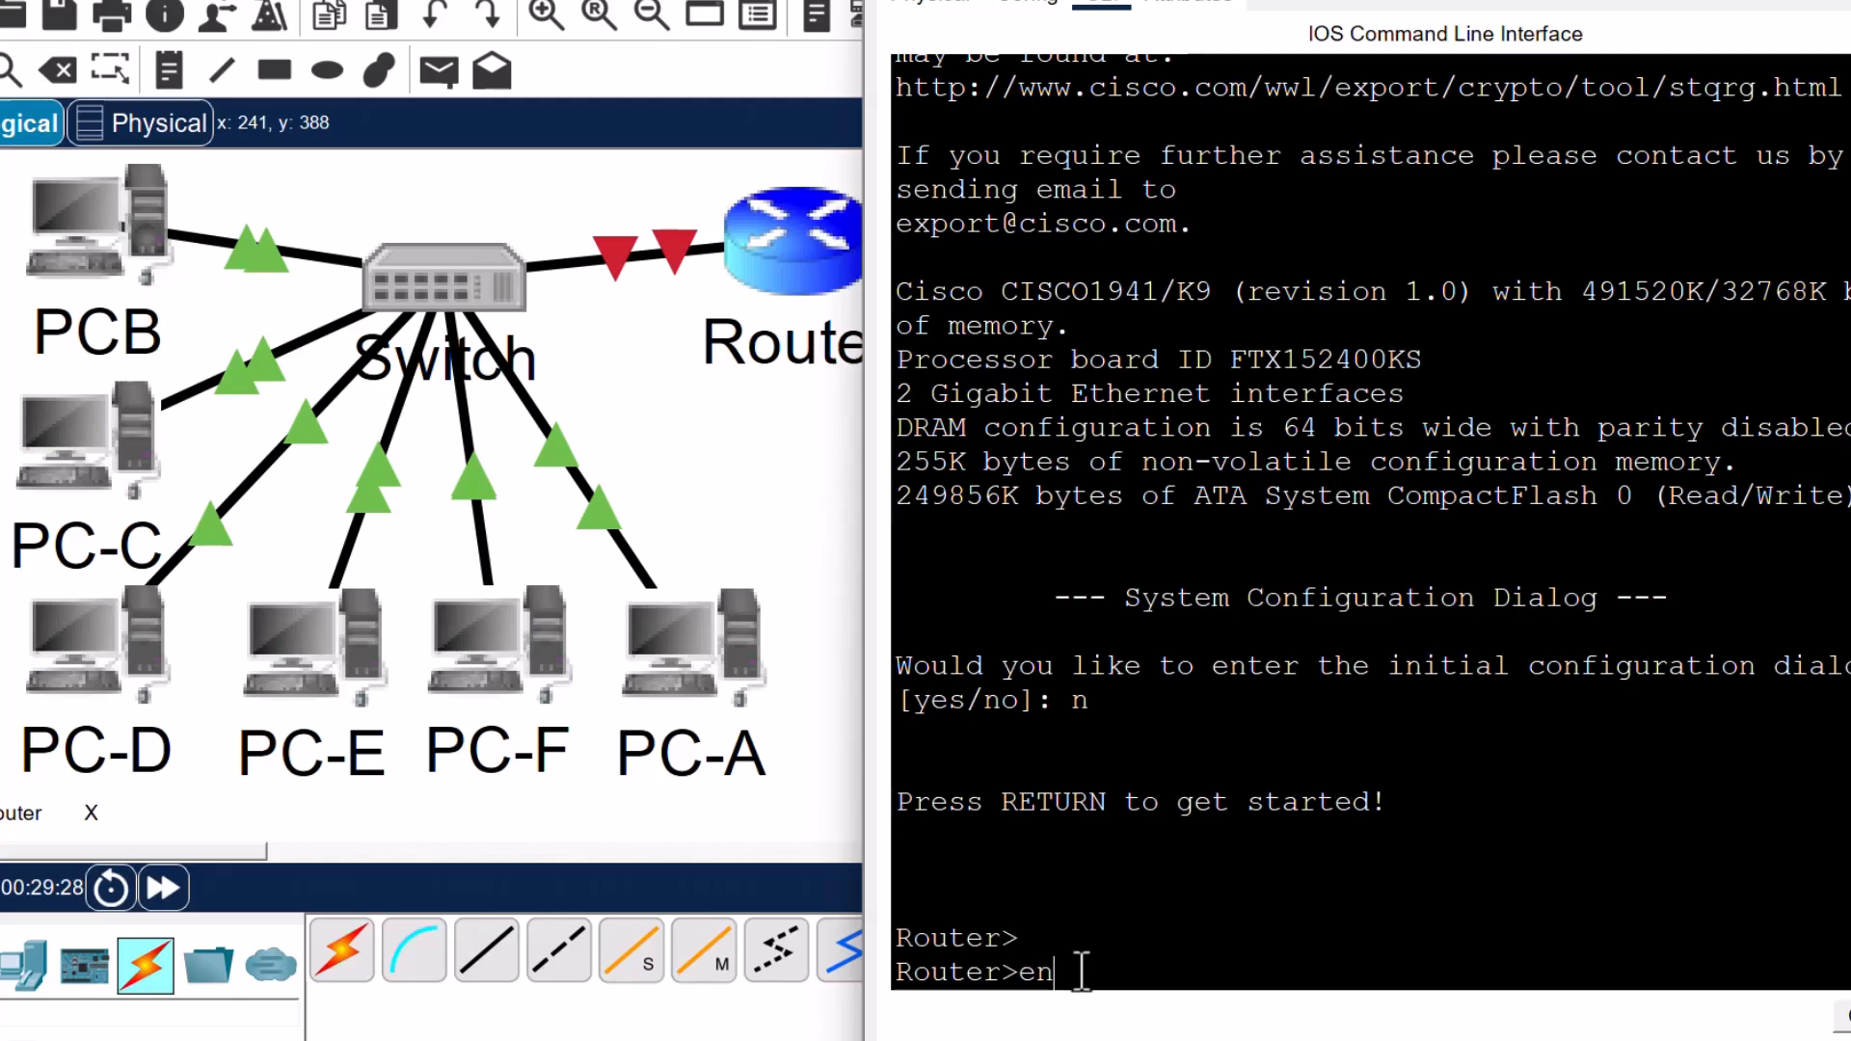
key("Return")
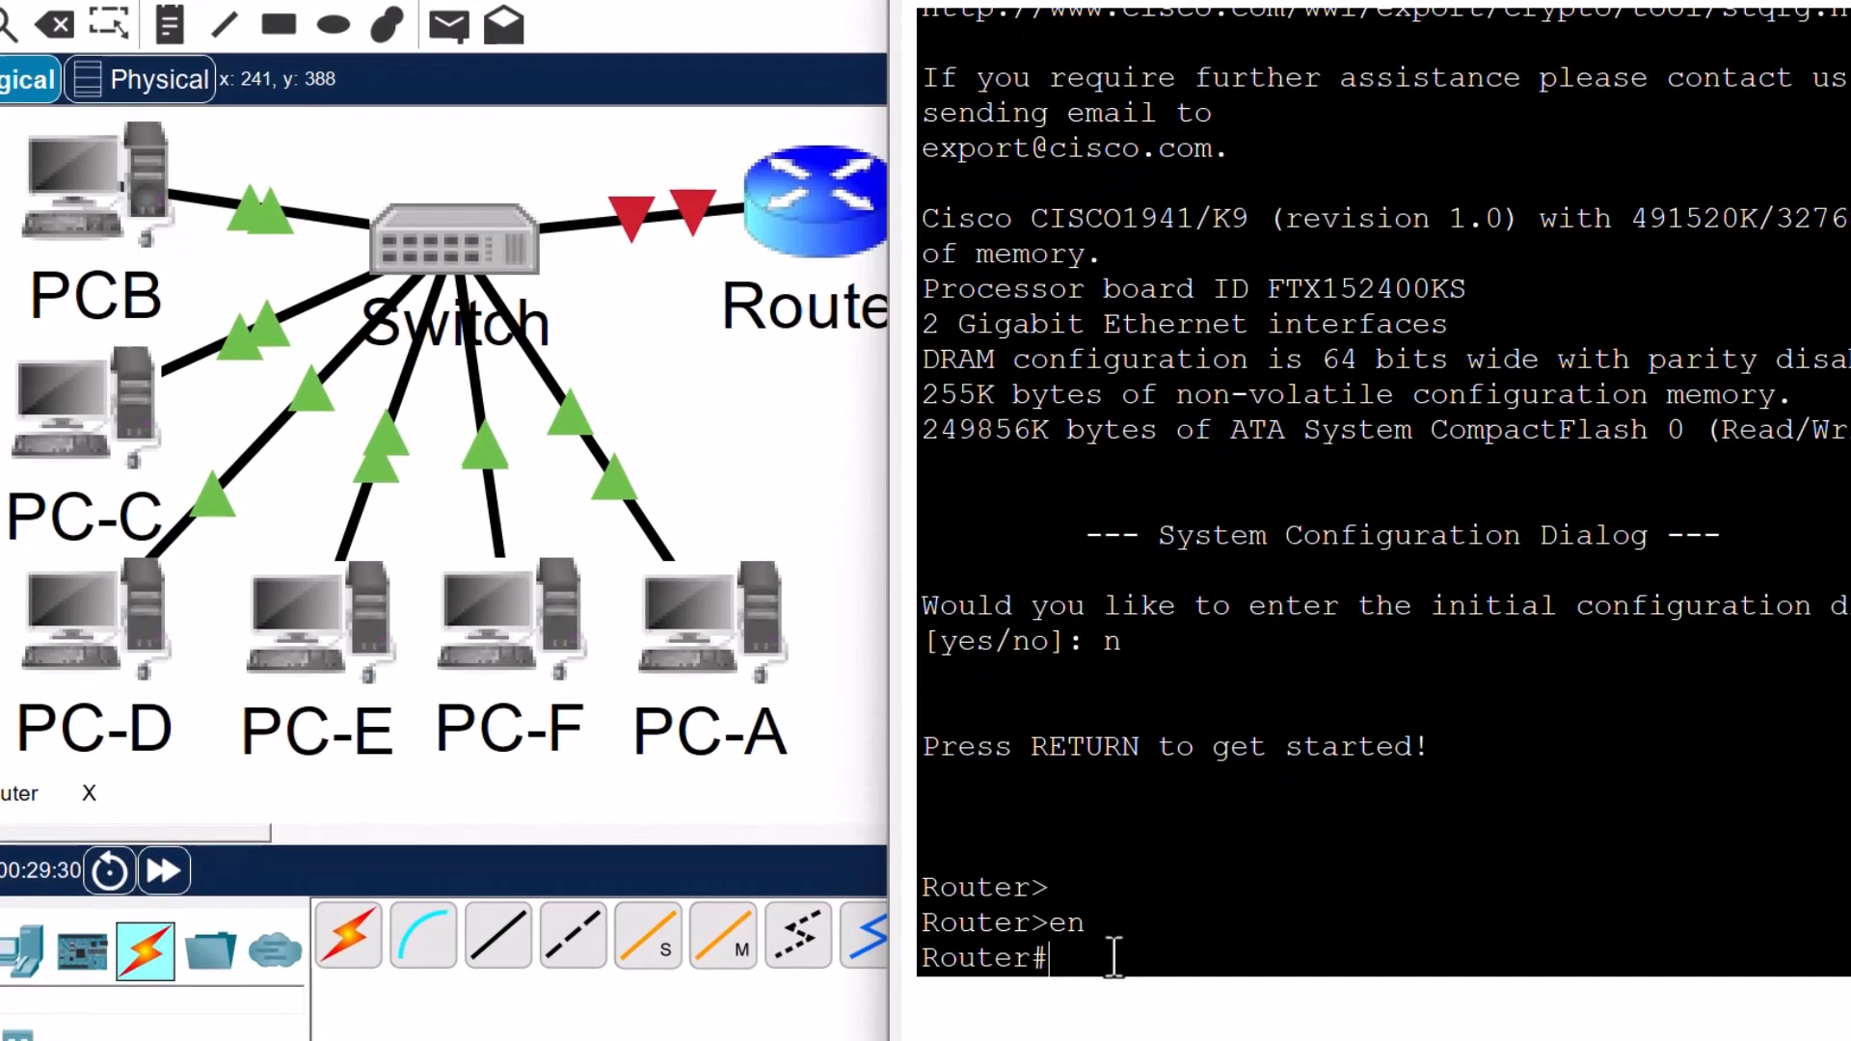
type("con")
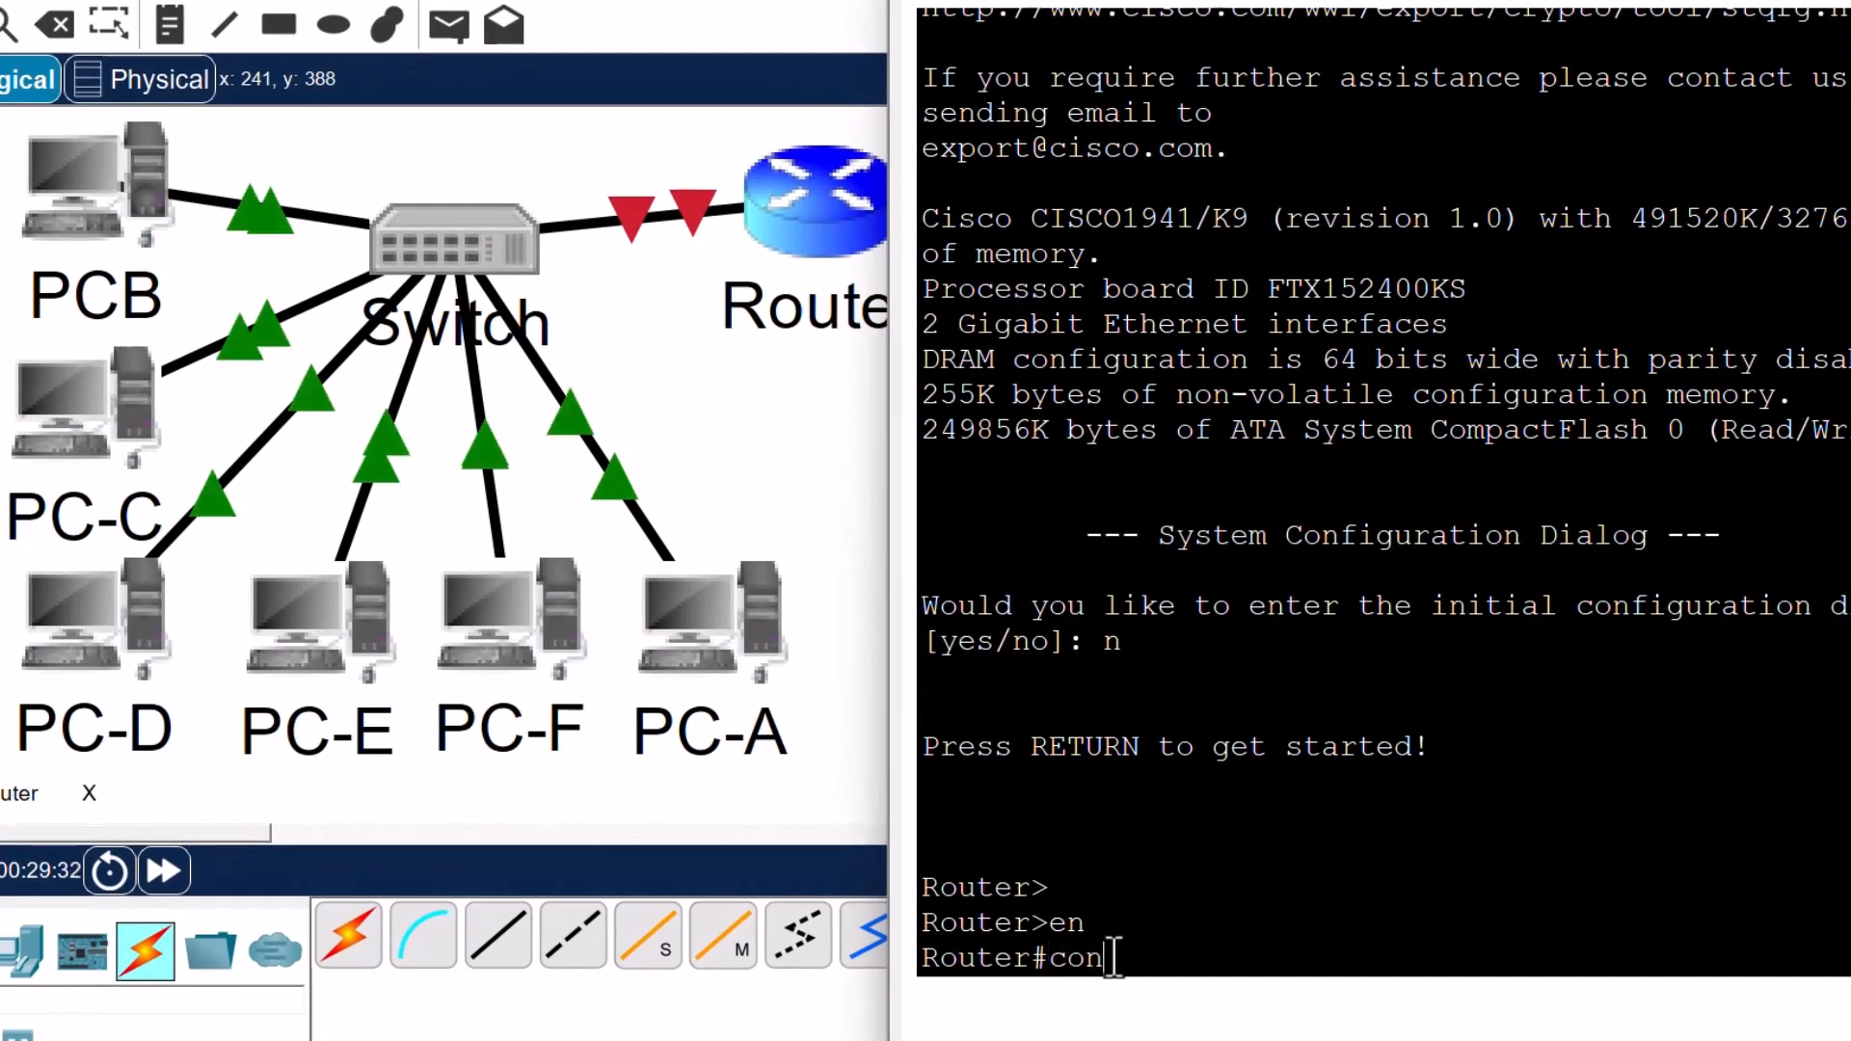
type("f t")
key("Return")
key("Return")
key("Return")
key("Return")
key("Return")
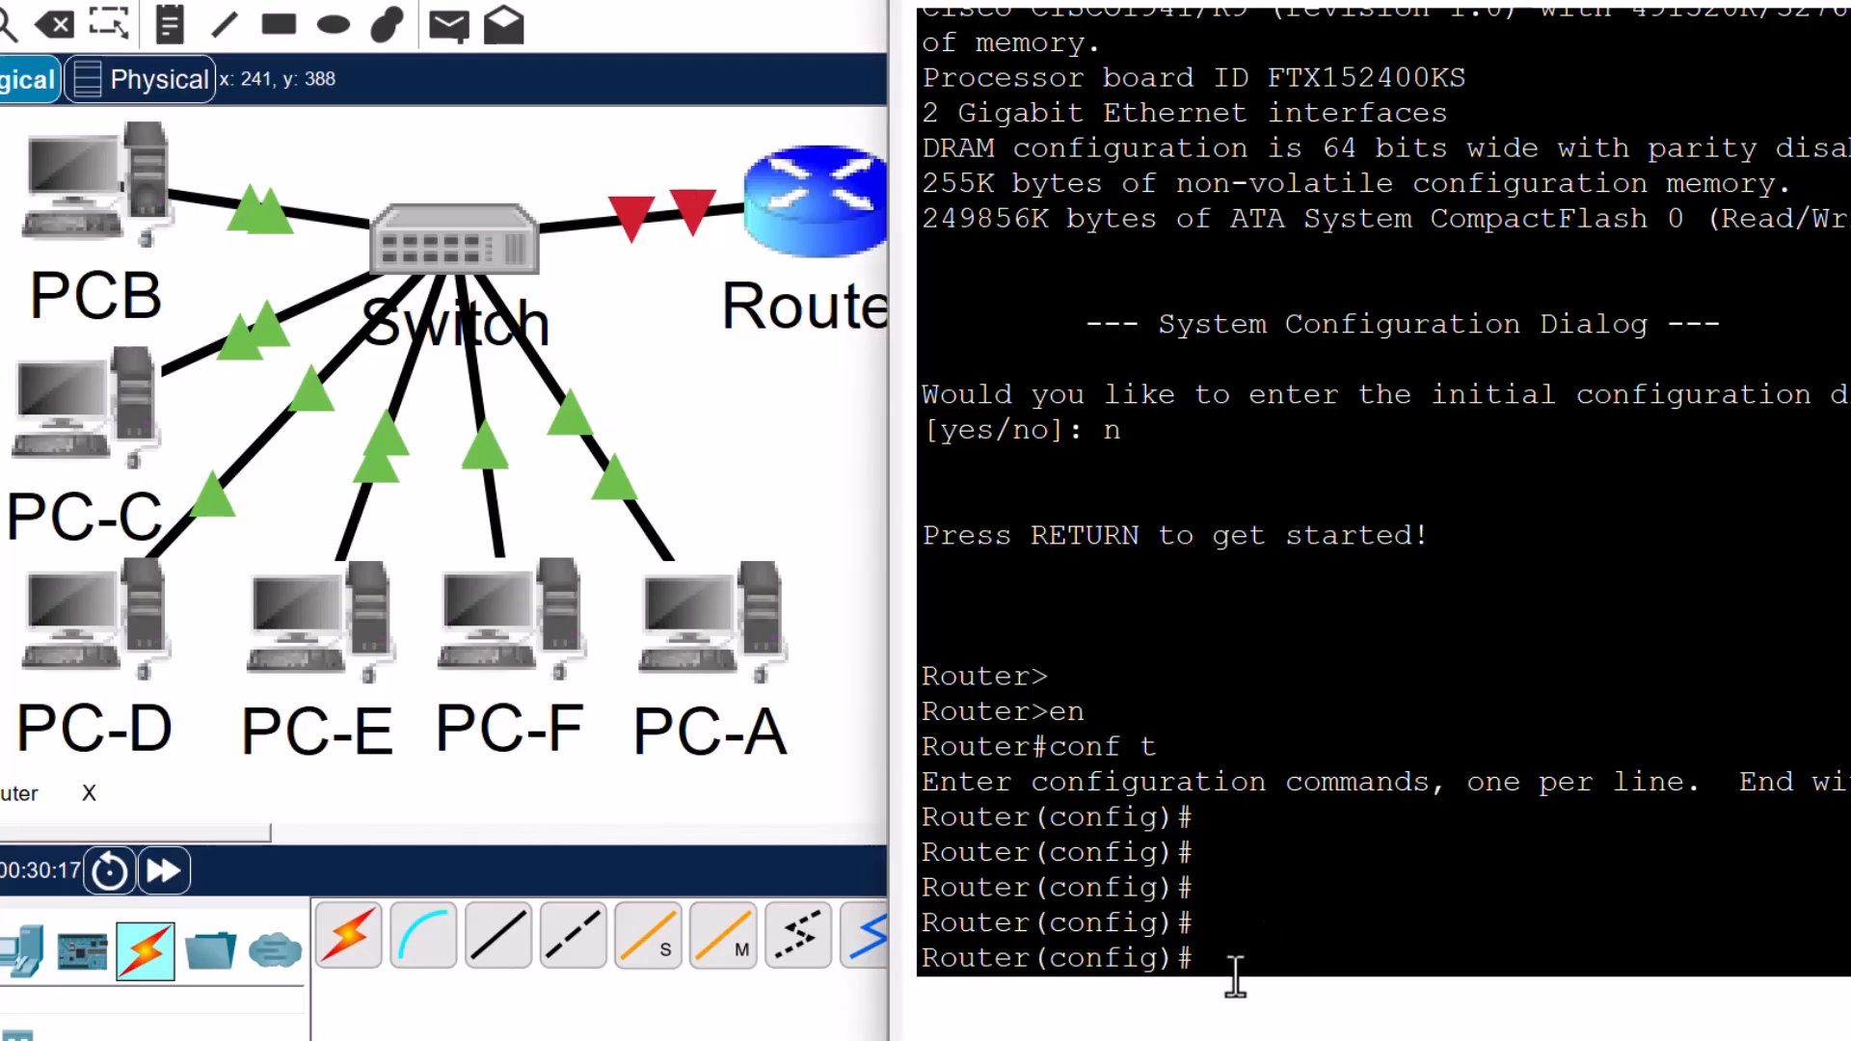
- Exclude the address range 10.20.12.2 to 10.20.12.10 from DHCP assignment on the router
type("ip dhcp")
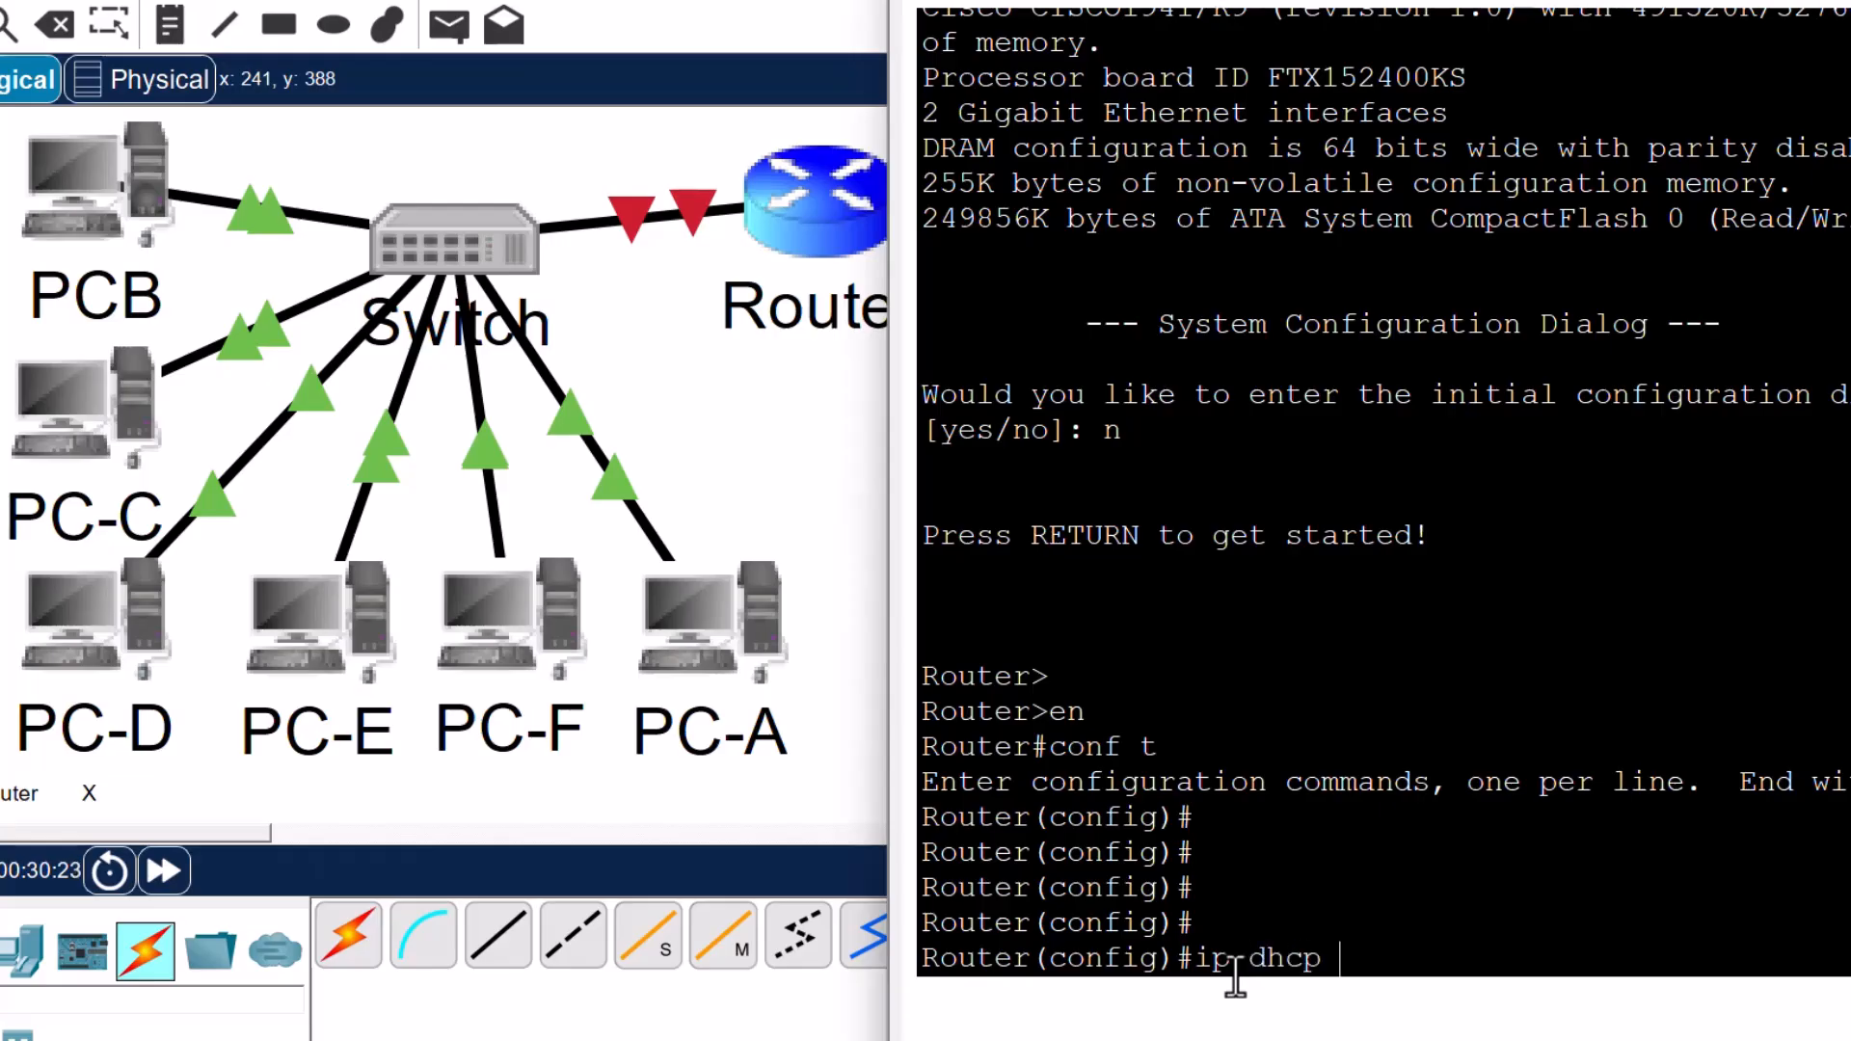
type(" ex")
key("Tab")
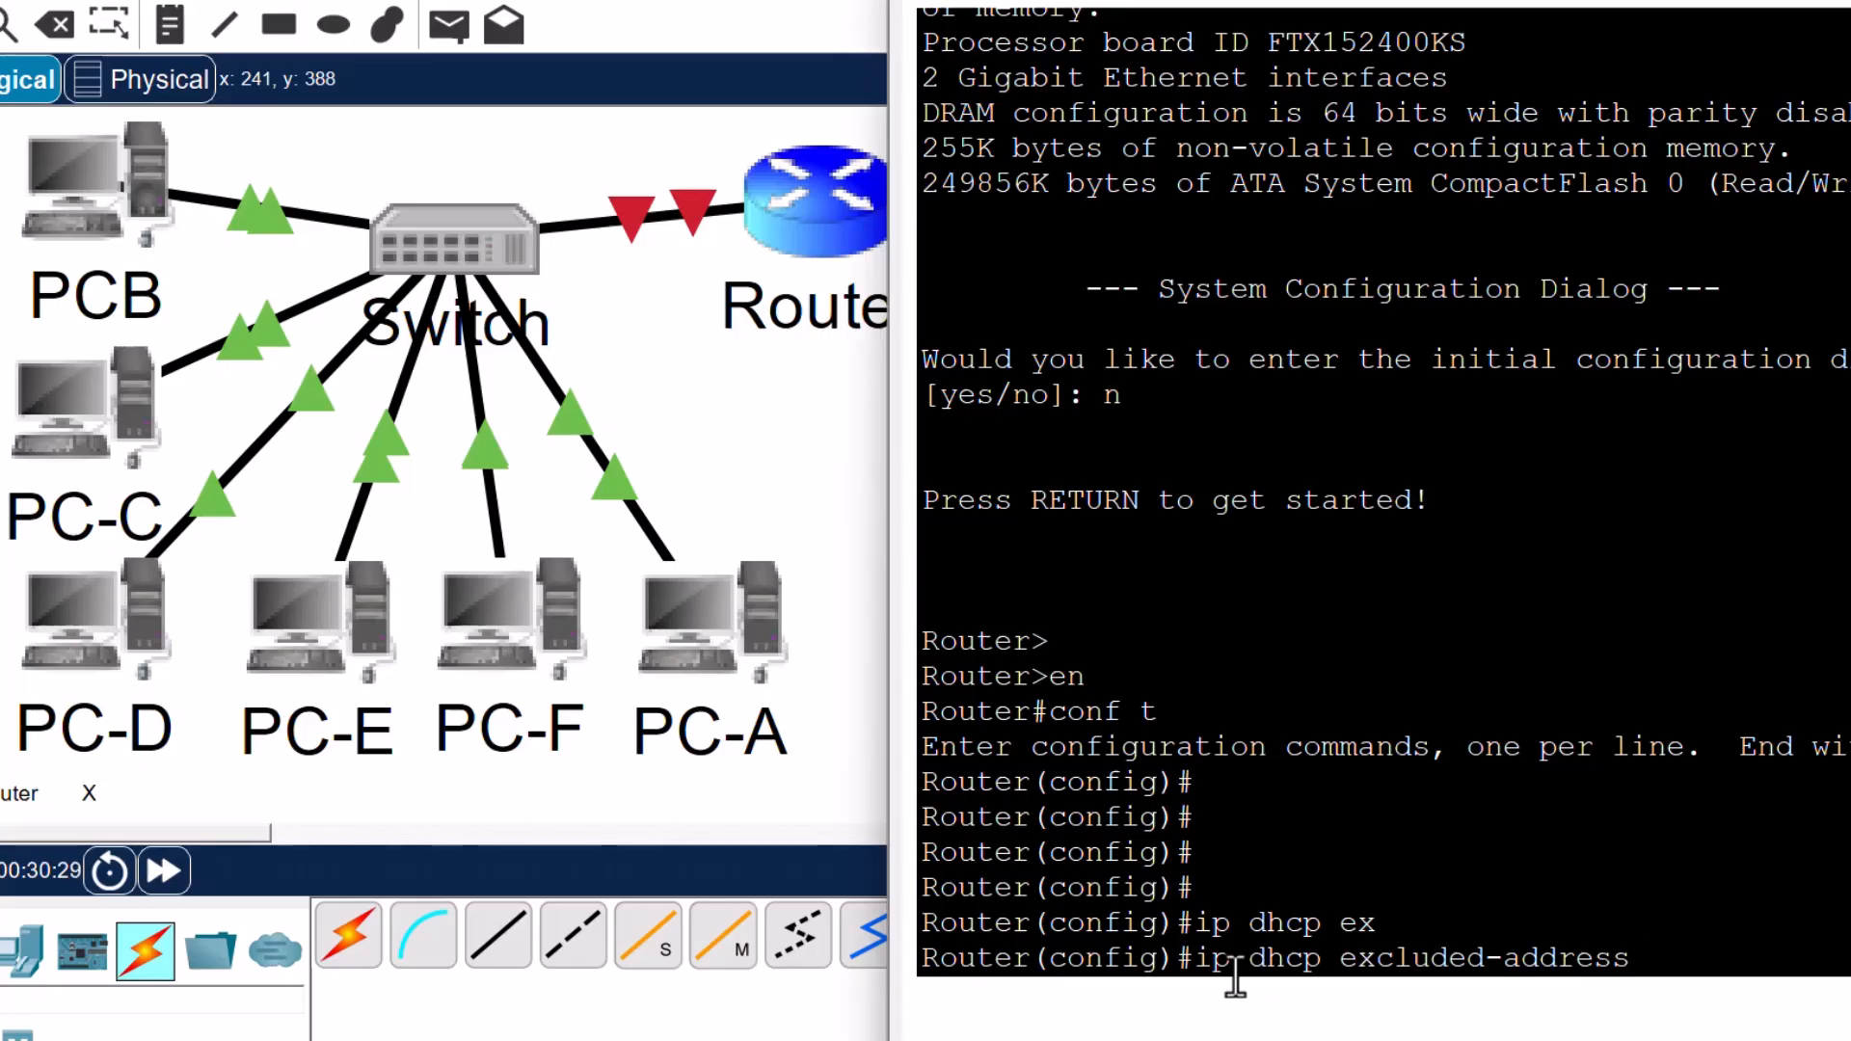
type("10.")
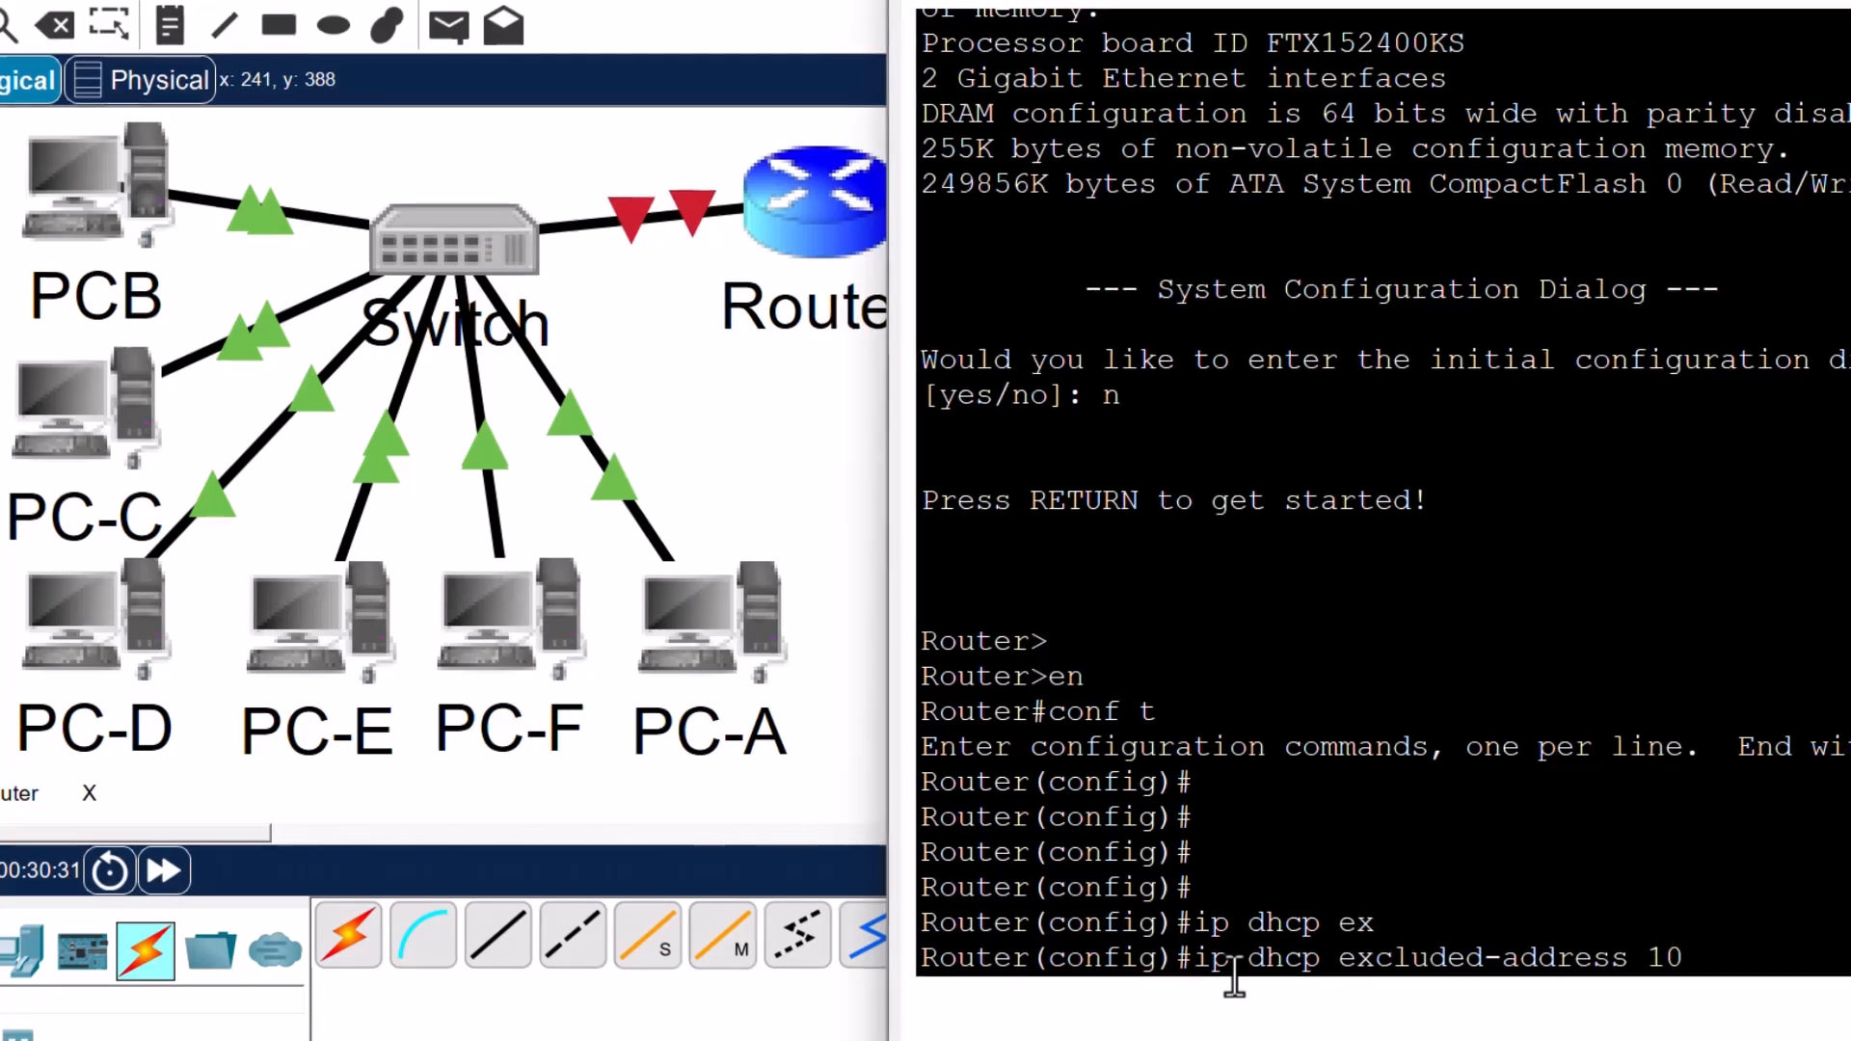
type("1")
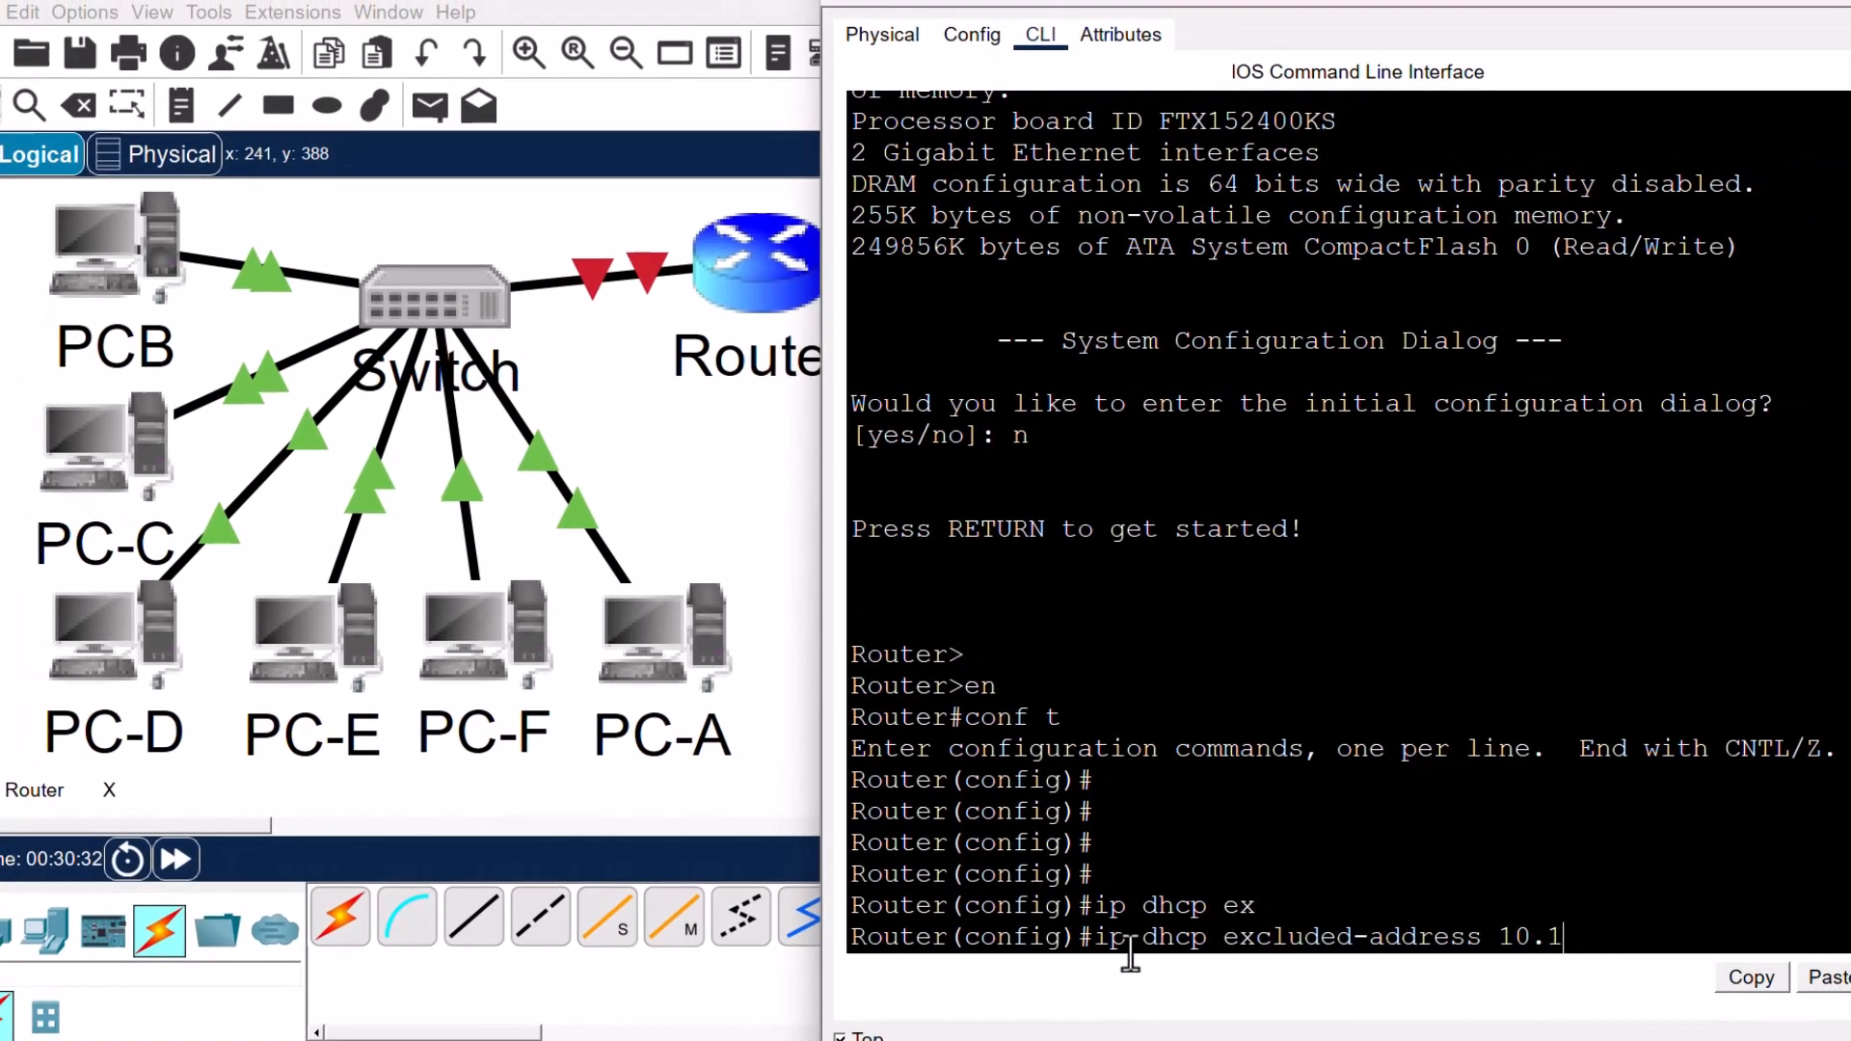
key("BackSpace")
type("20.12.2 10.20.12.10")
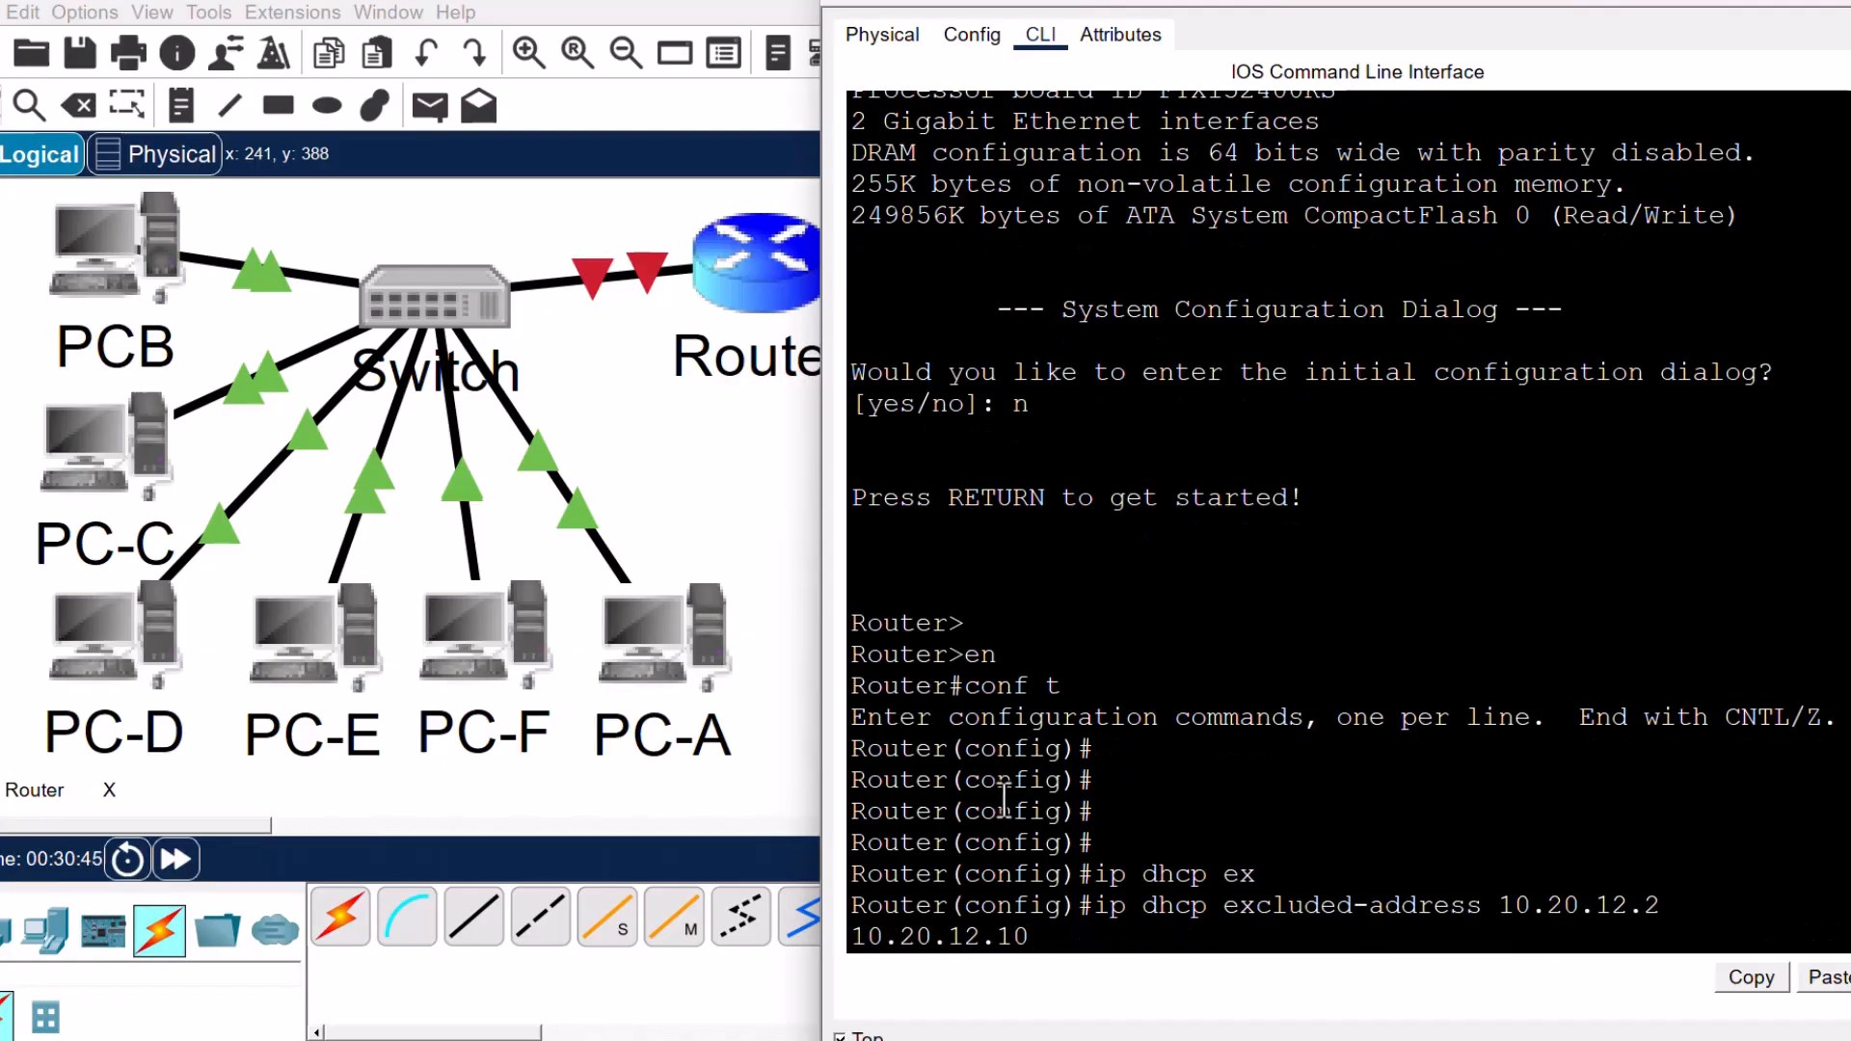
left_click_drag(824, 776, 803, 776)
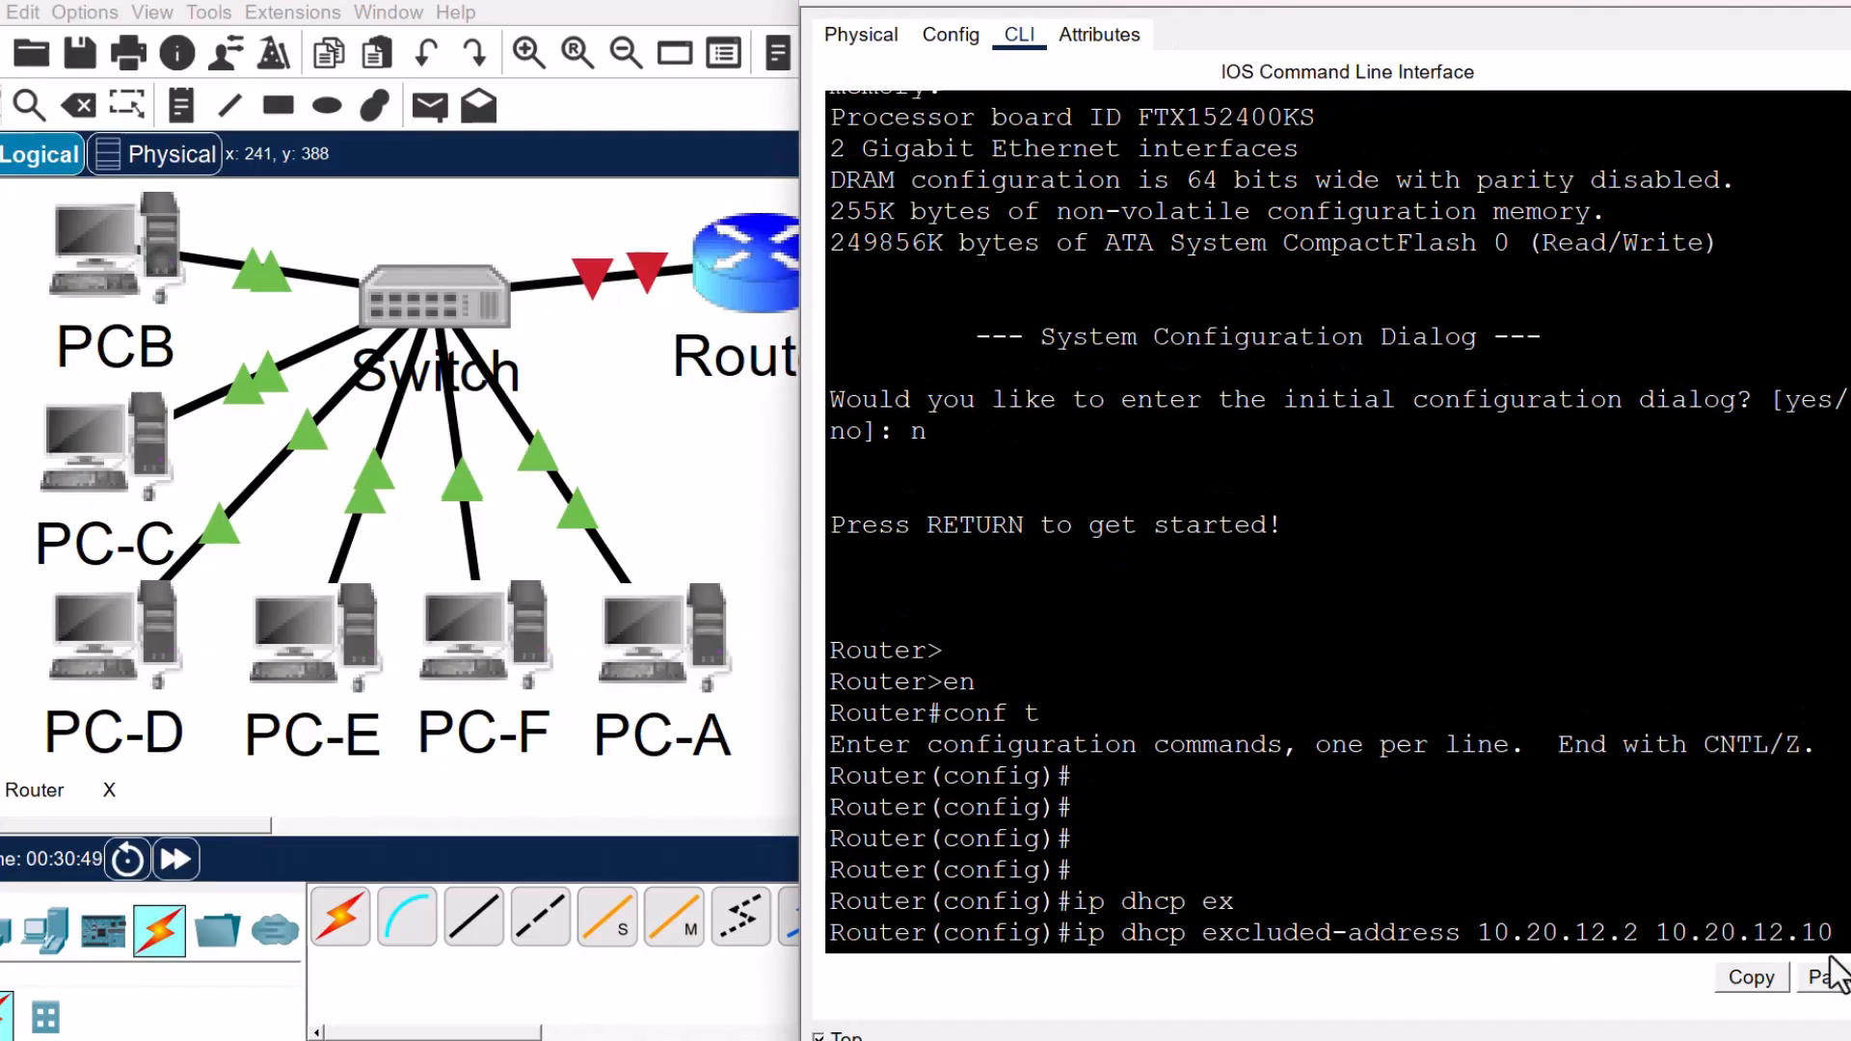
left_click_drag(1819, 933, 1477, 930)
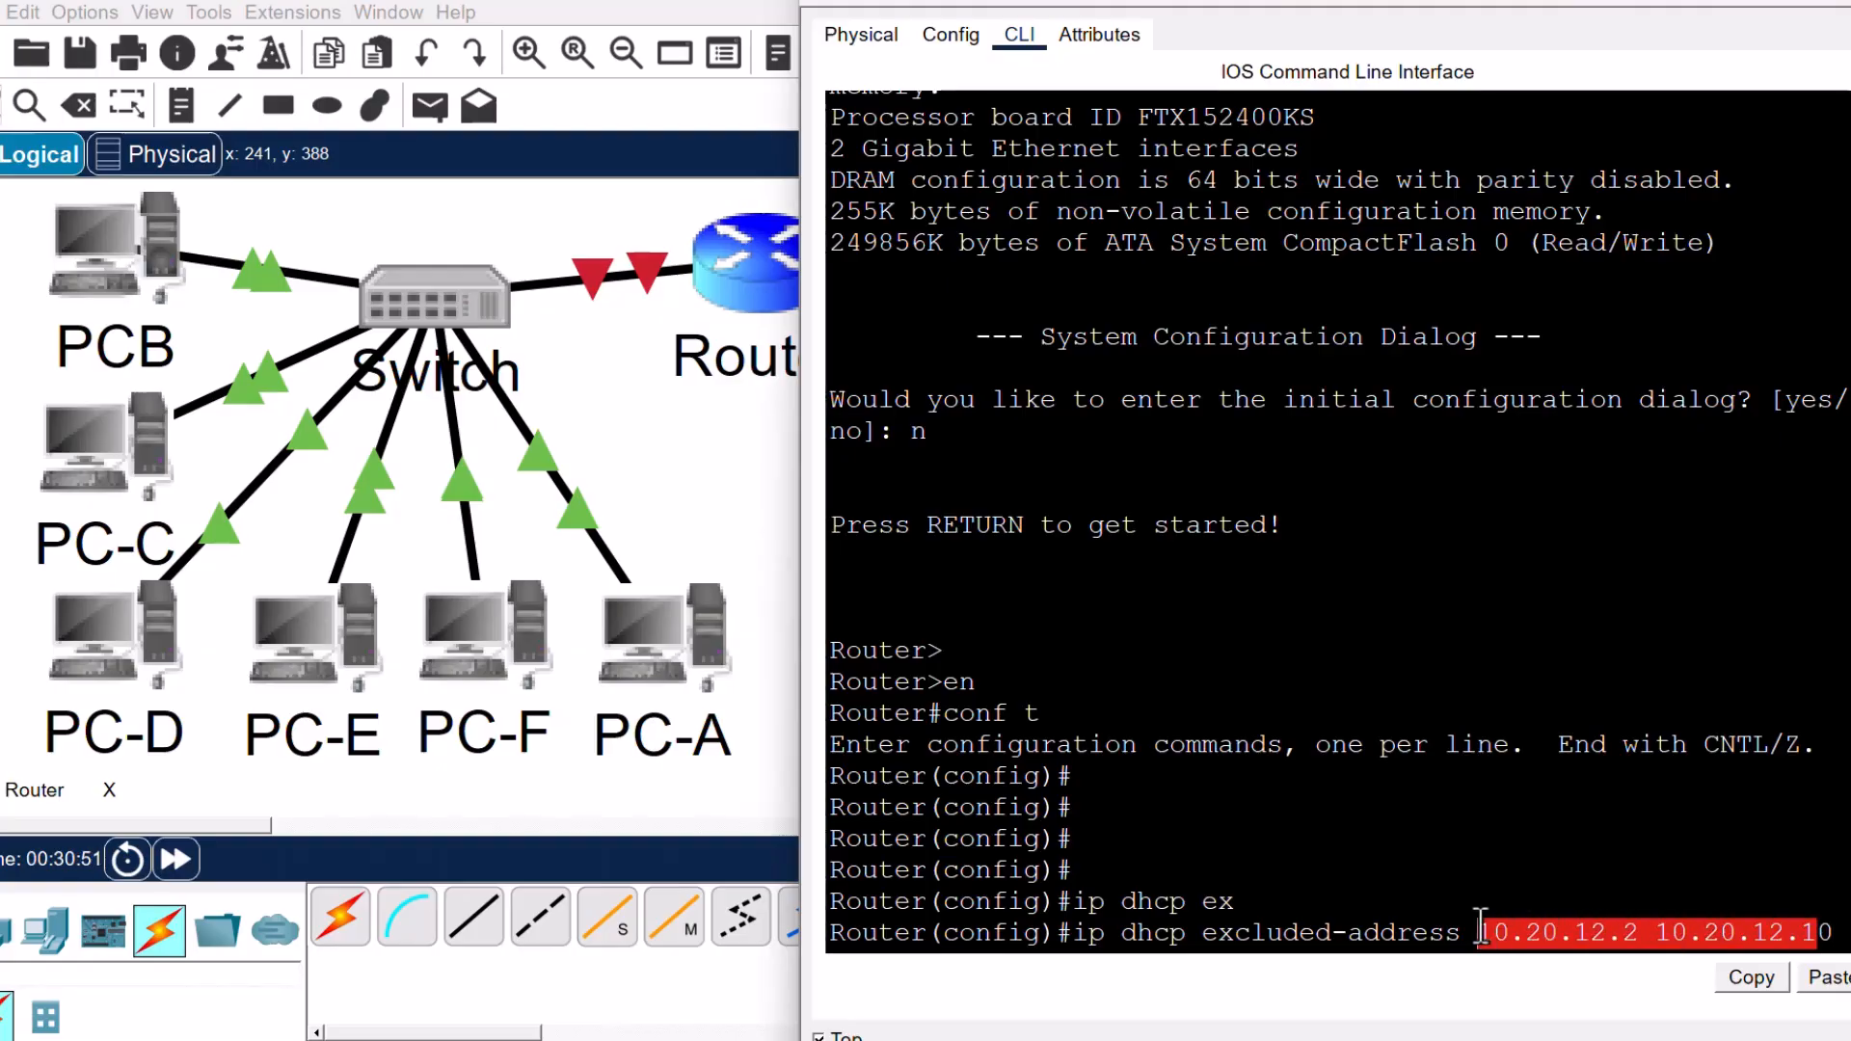
key("Return")
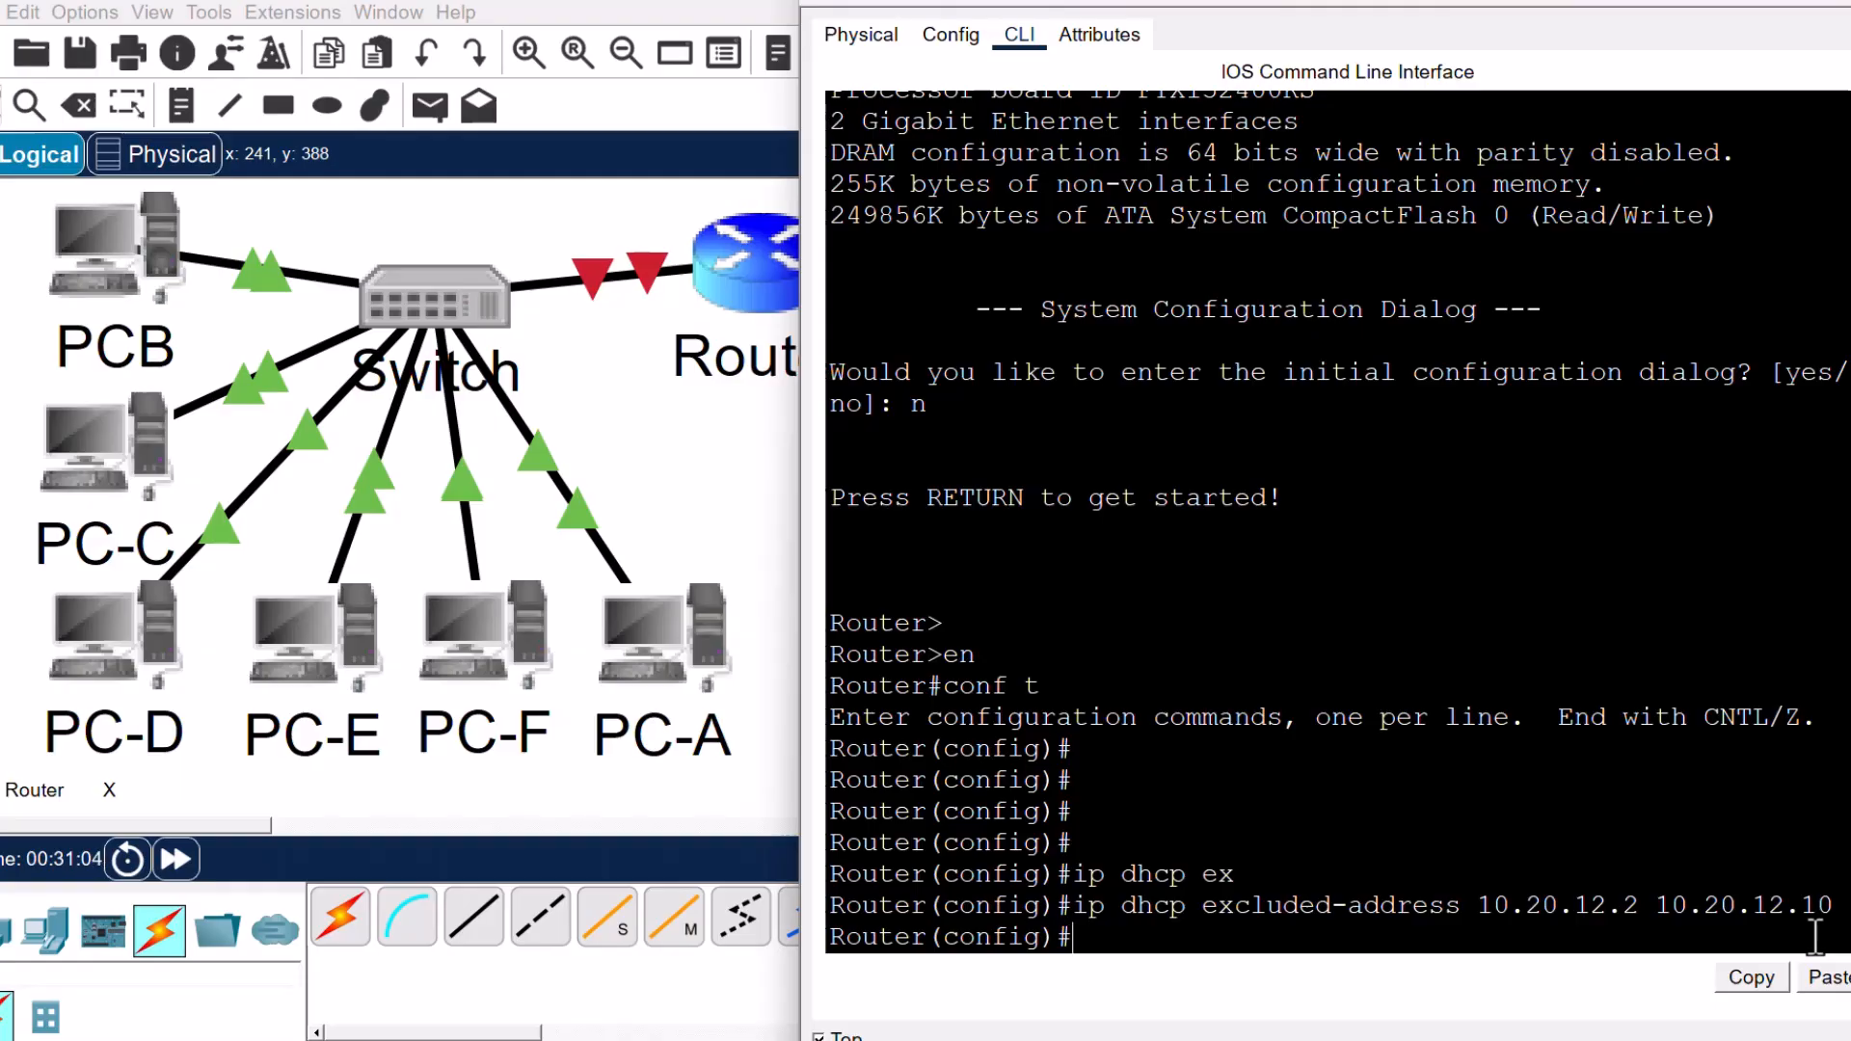
- Create a DHCP pool named MMC on the router
type("i")
type("p ")
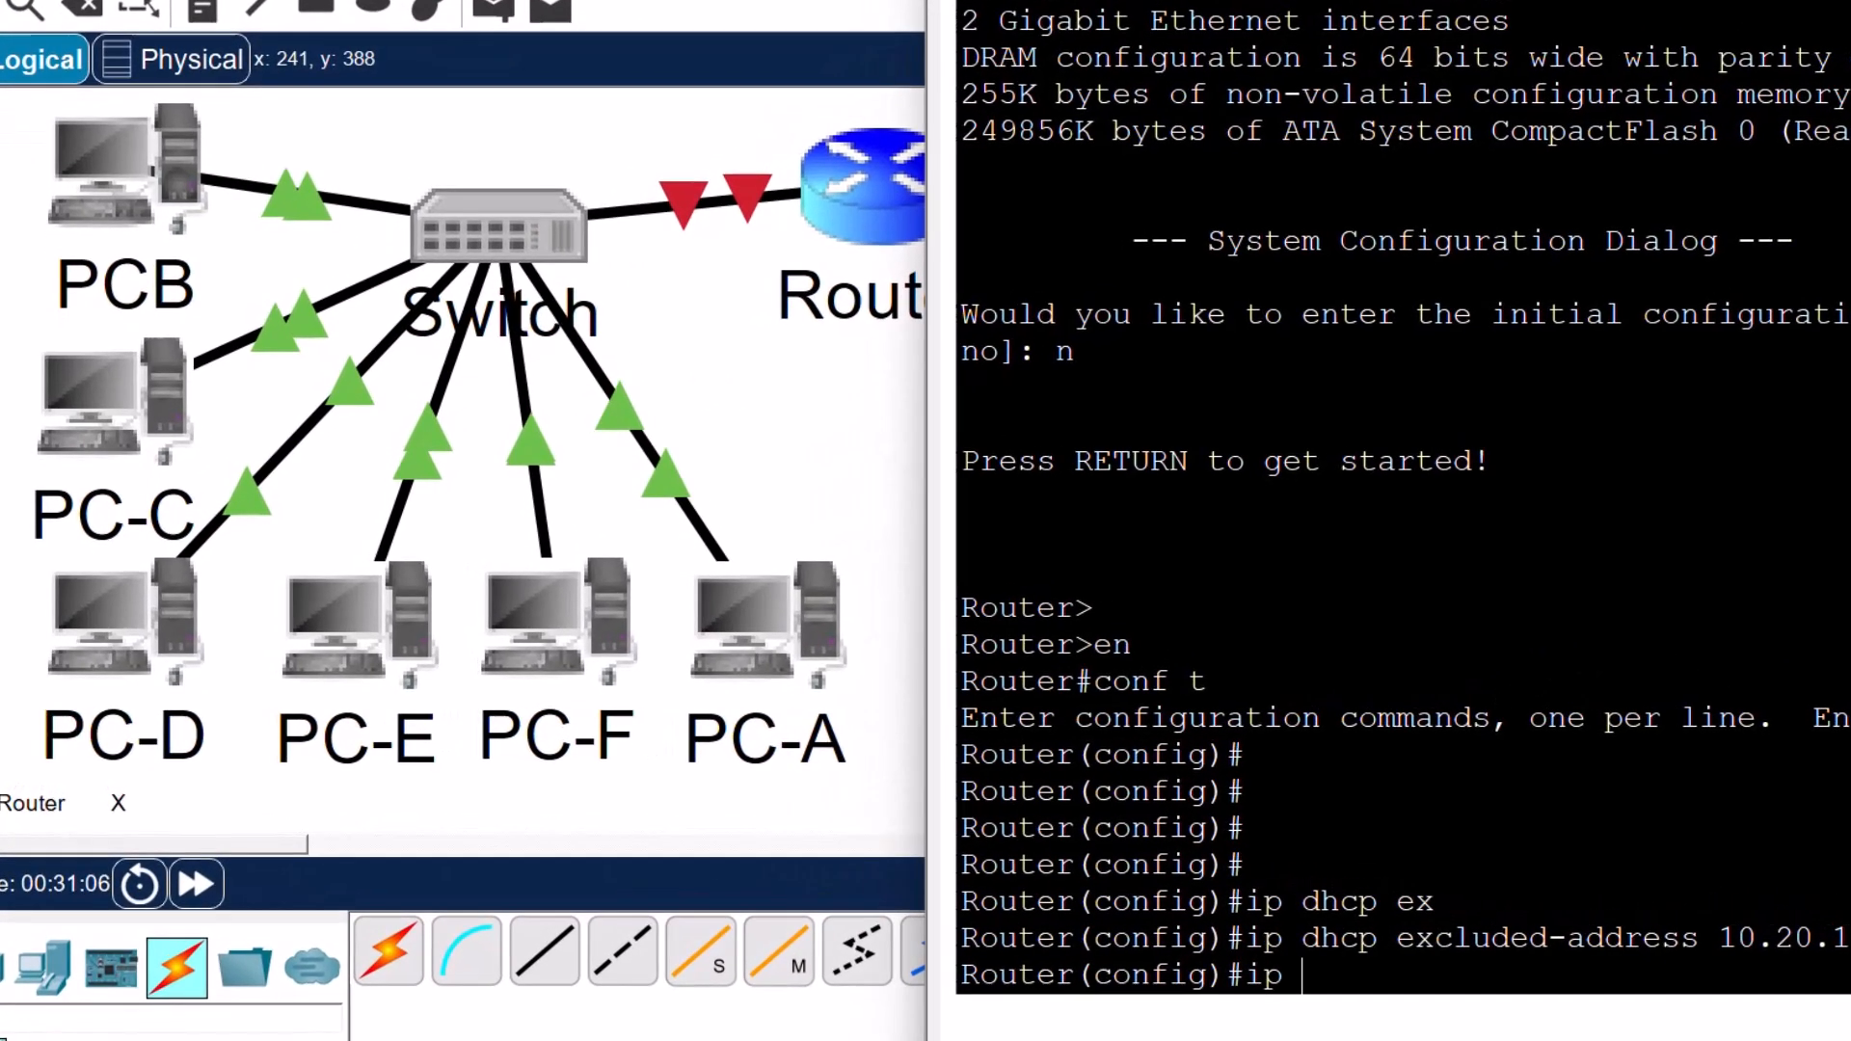
type("dhcp poo")
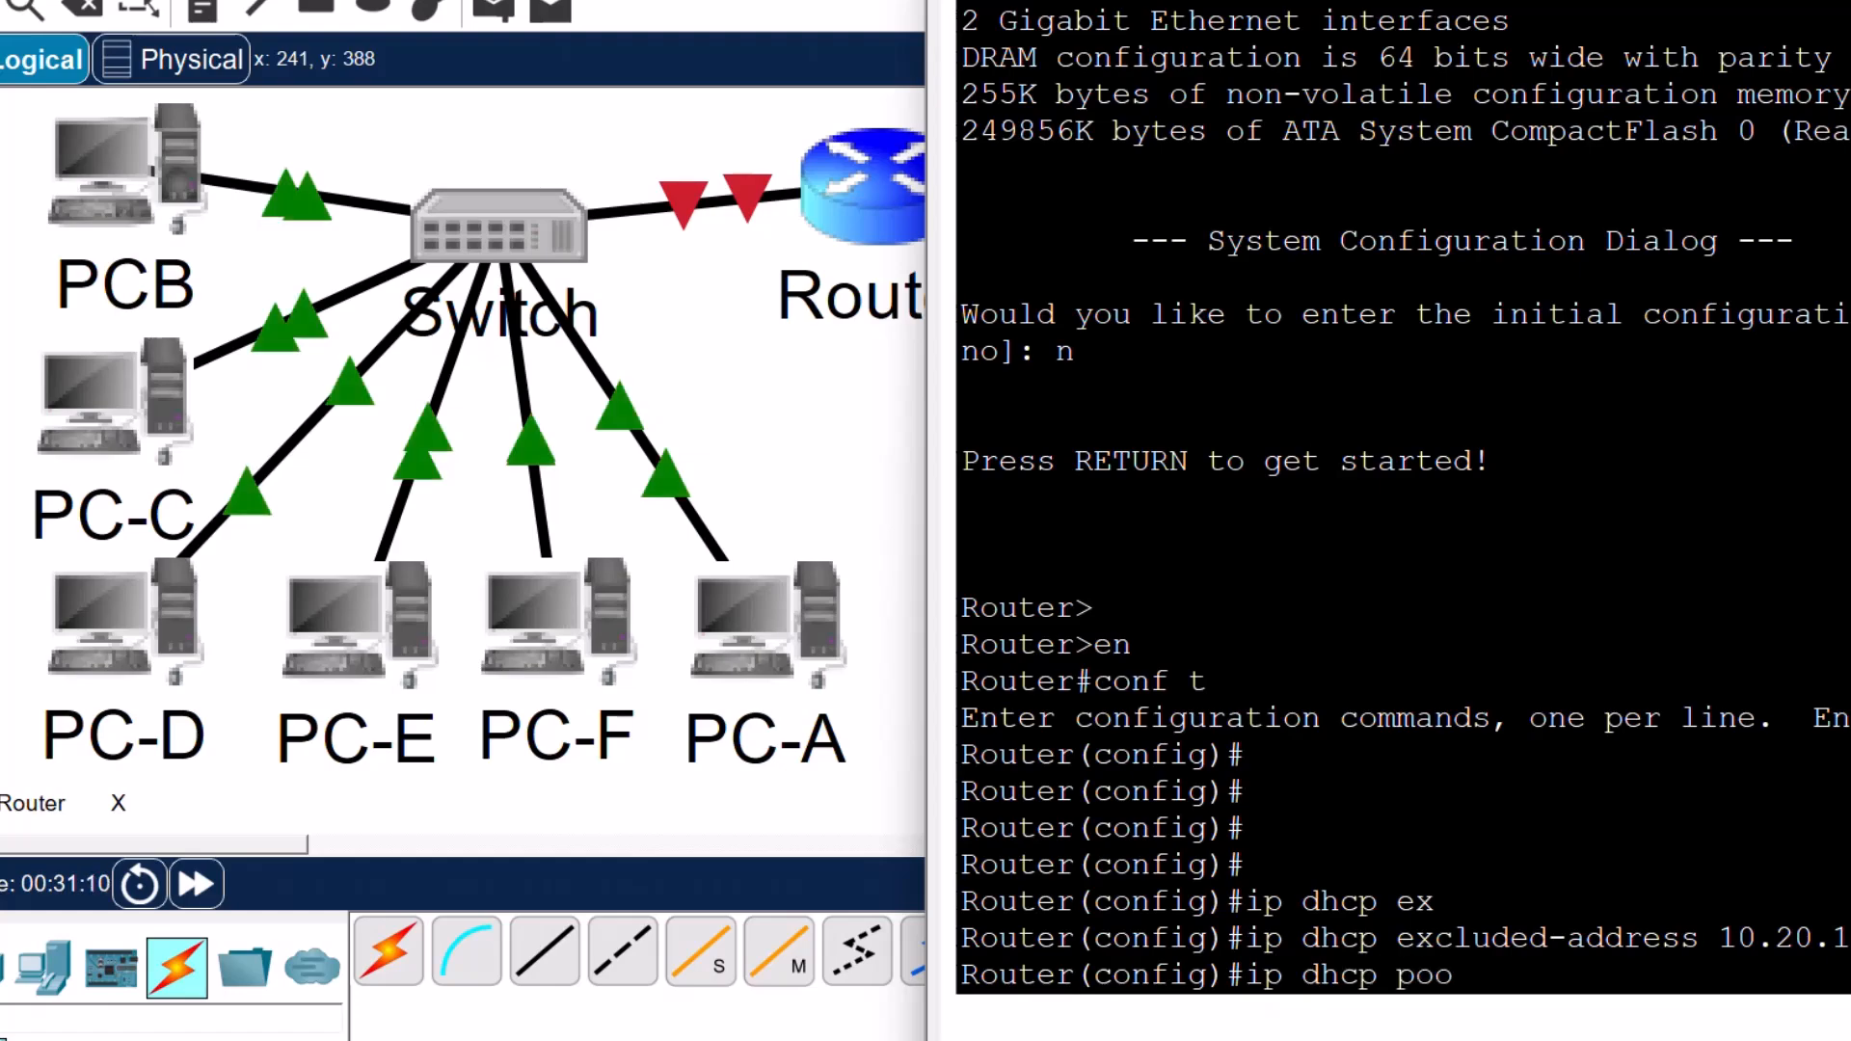
type("l MMC")
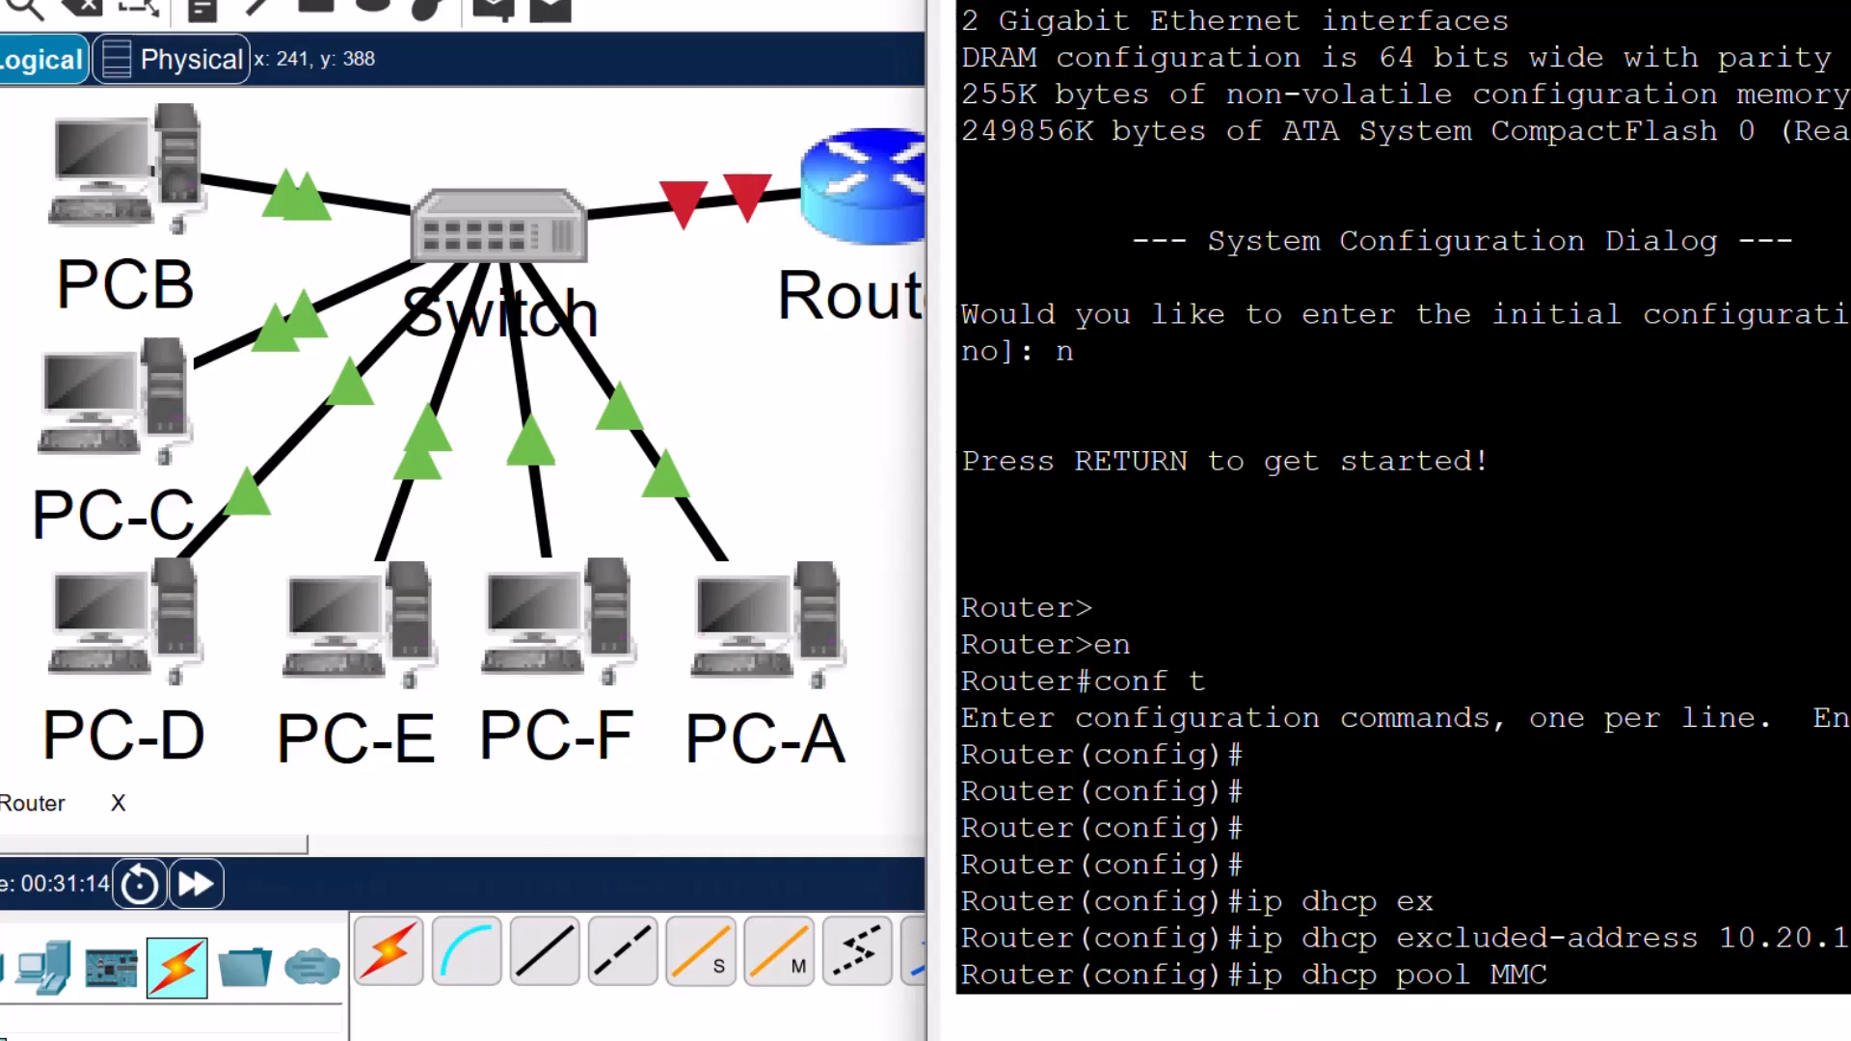
key("Return")
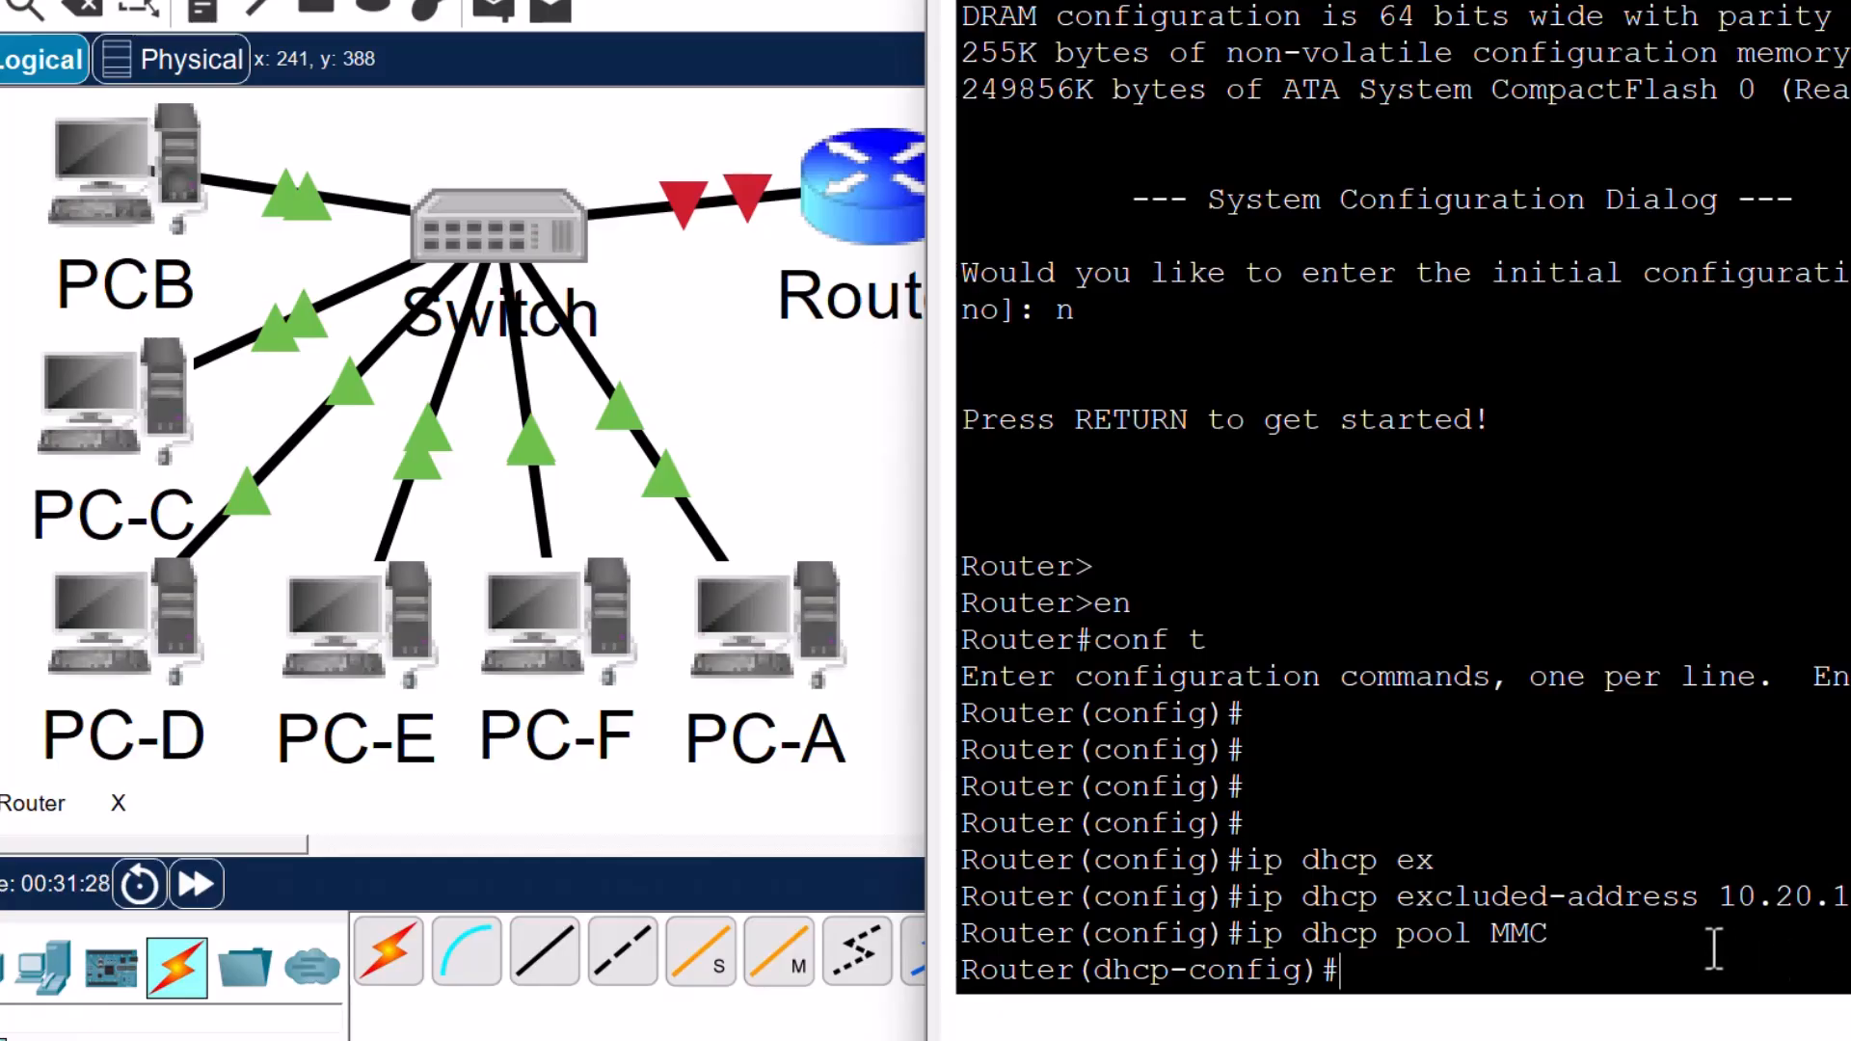
- Set the MMC pool's network to 10.20.12.0 with subnet mask 255.255.255.0
type("NET")
key("Tab")
type("work 10.")
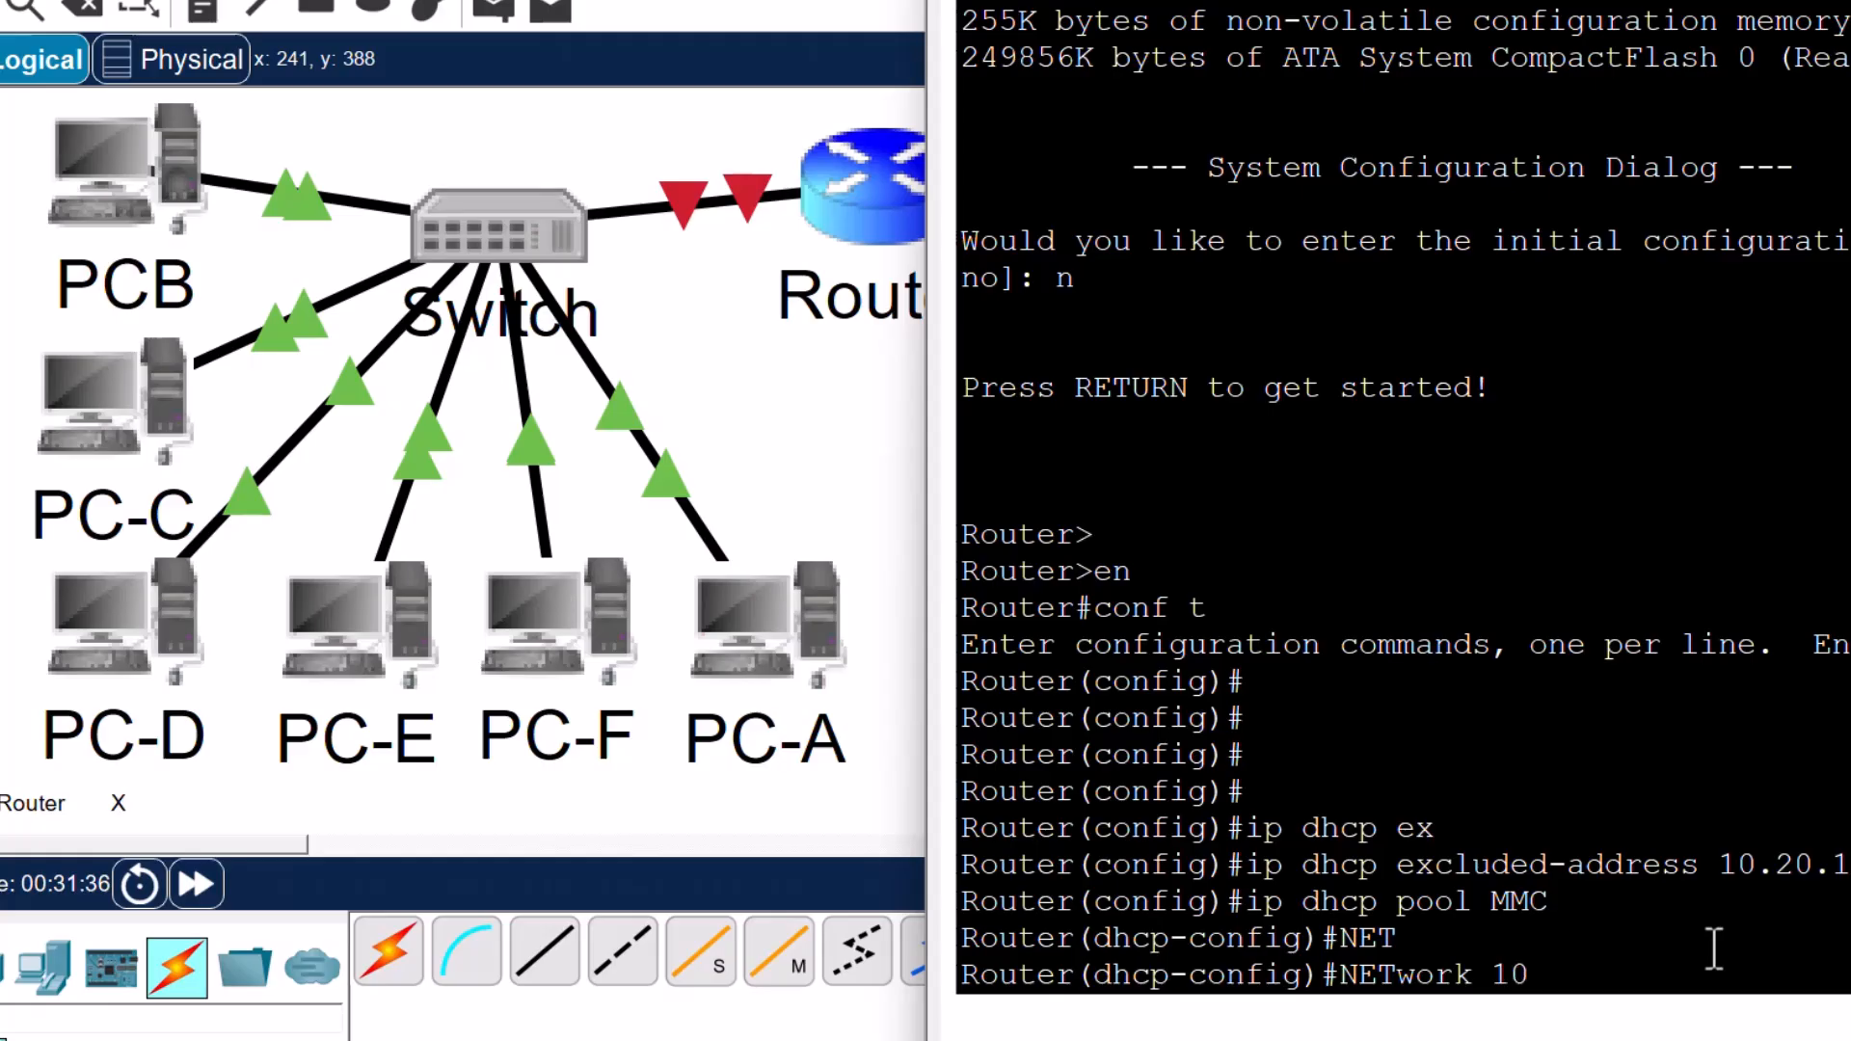
type("20.12.")
type("0 ")
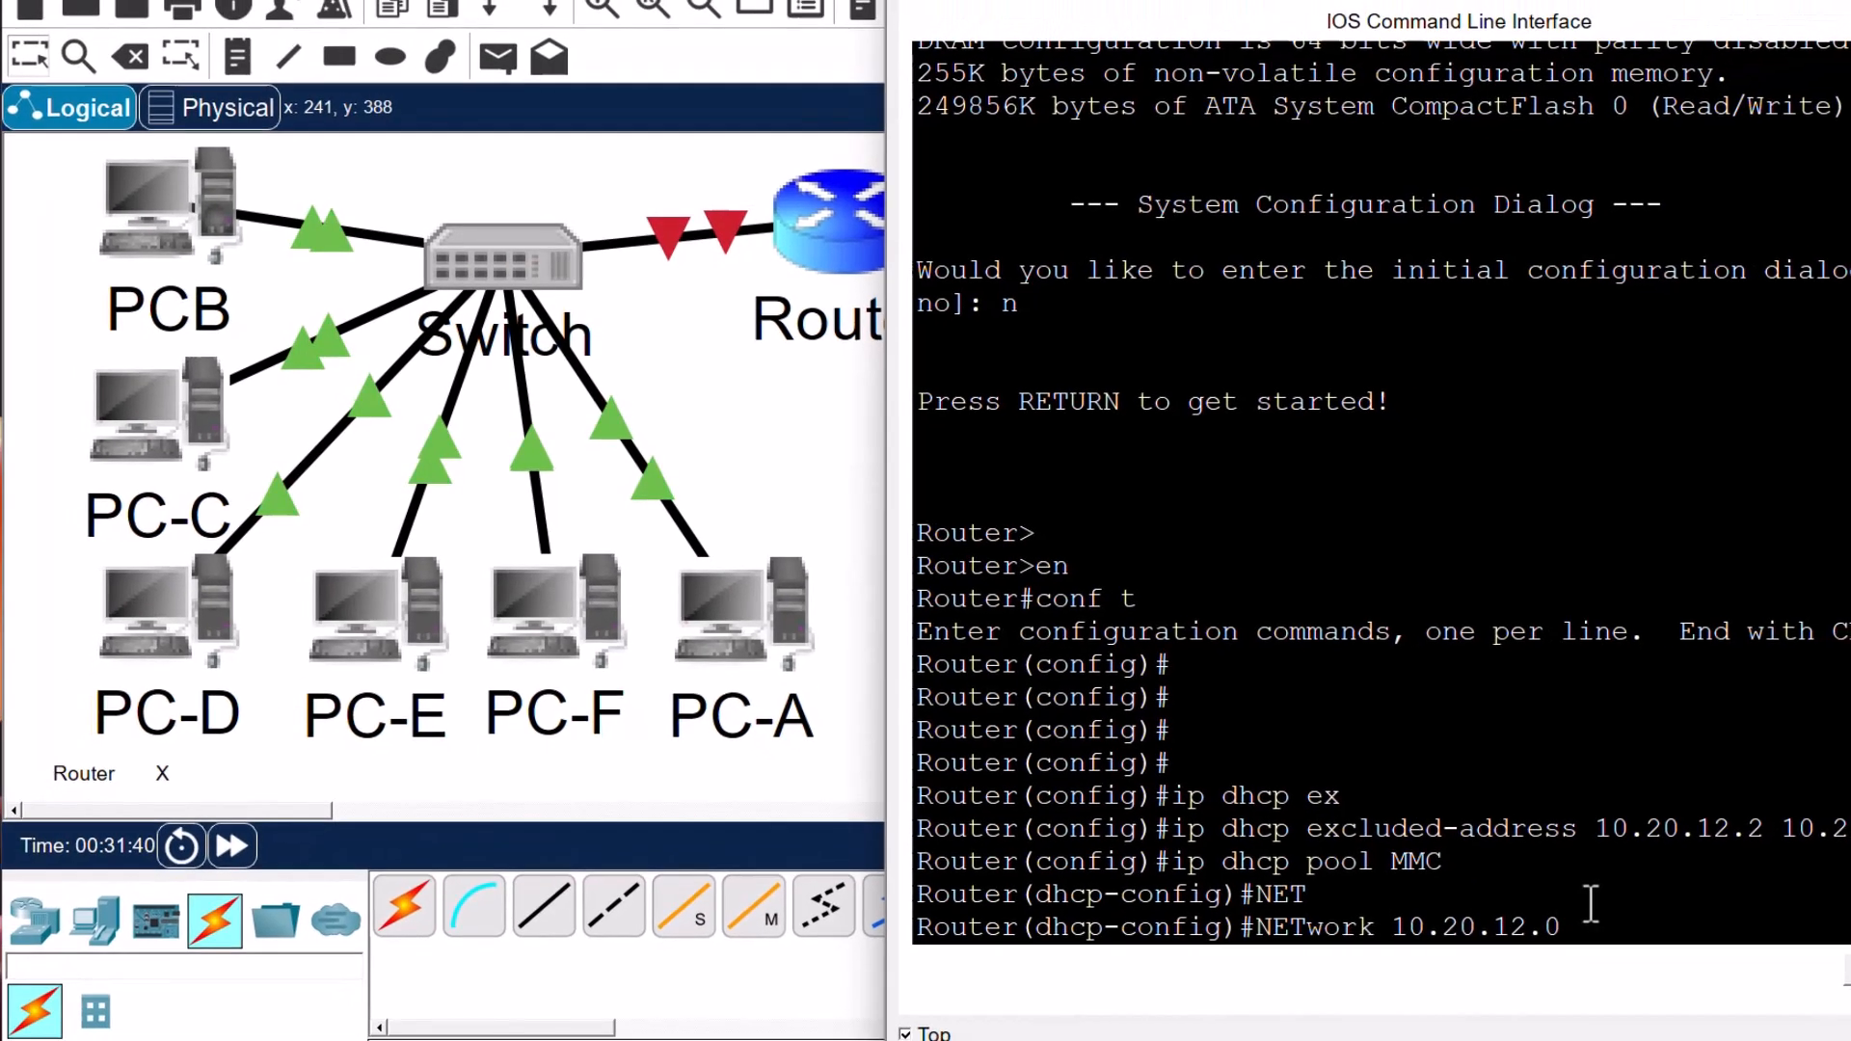
type("255.255.255.")
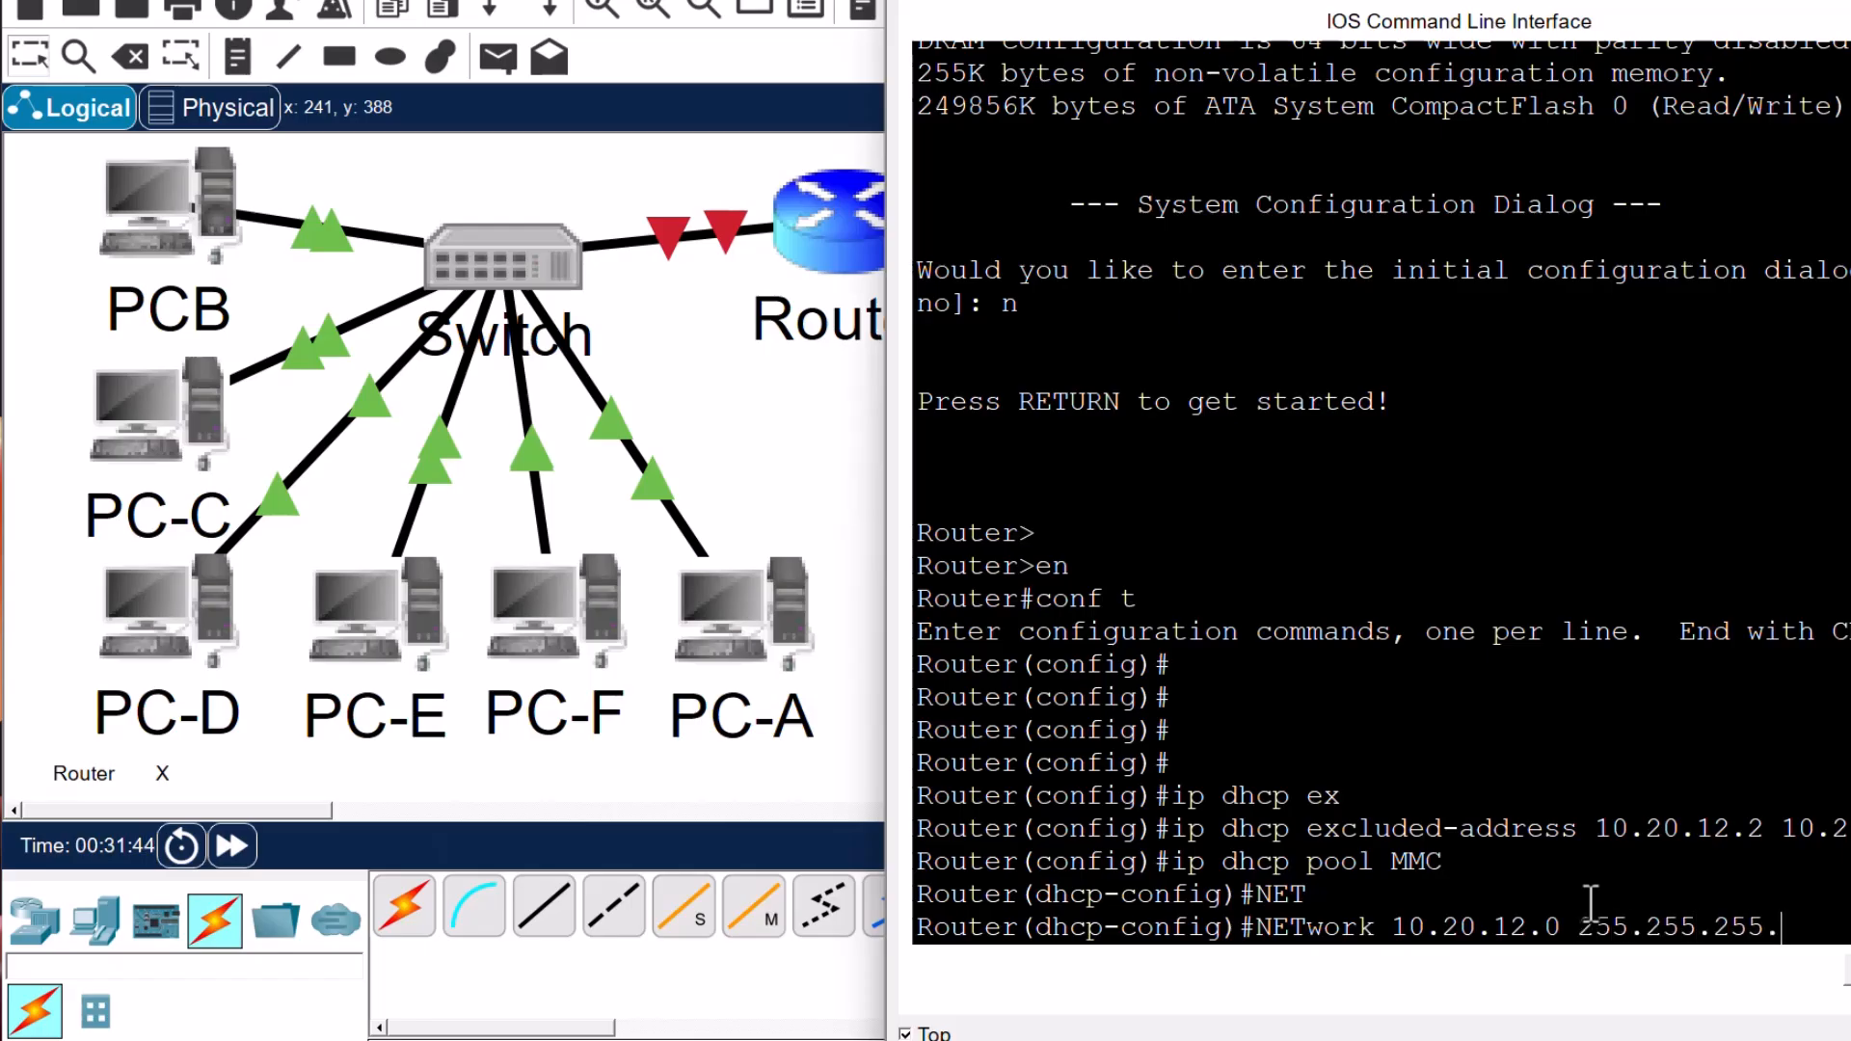
type("0")
key("Return")
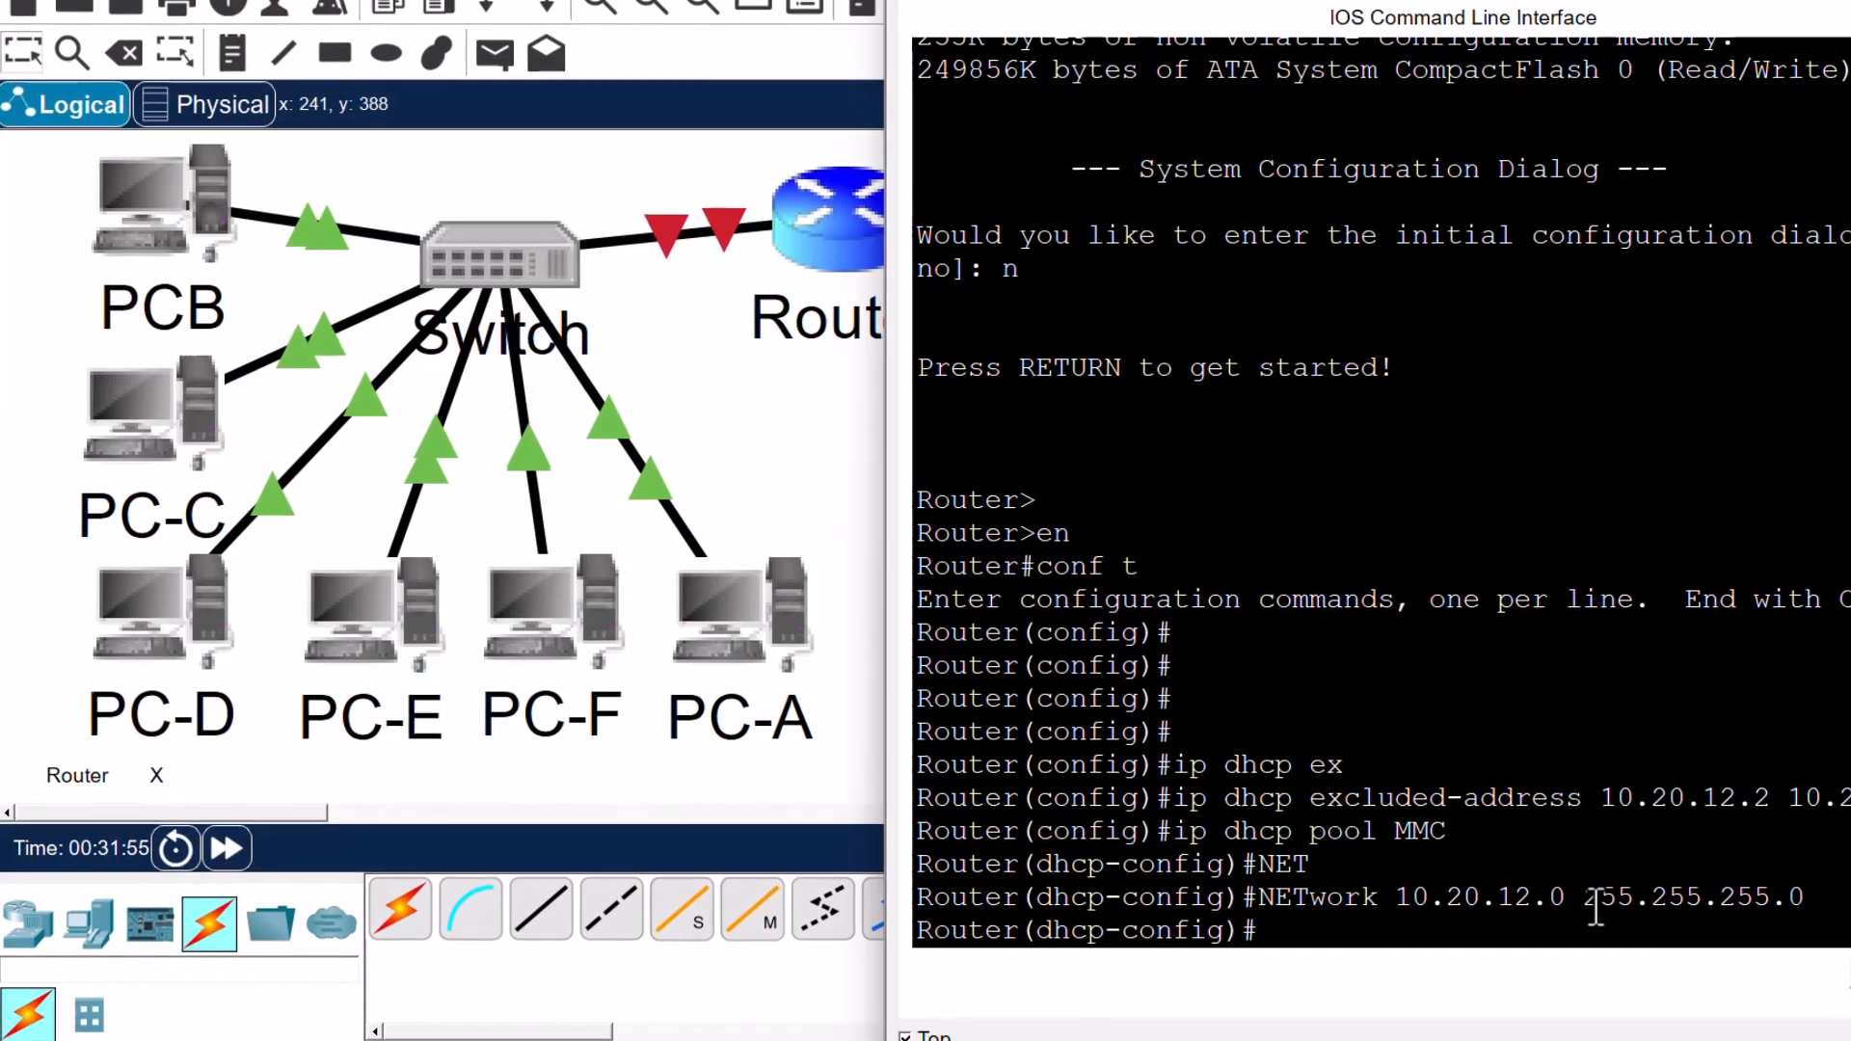
- Enter the MMC pool's default-router command with an address starting with 10.20.12
type("def")
key("Tab")
type("10.20.")
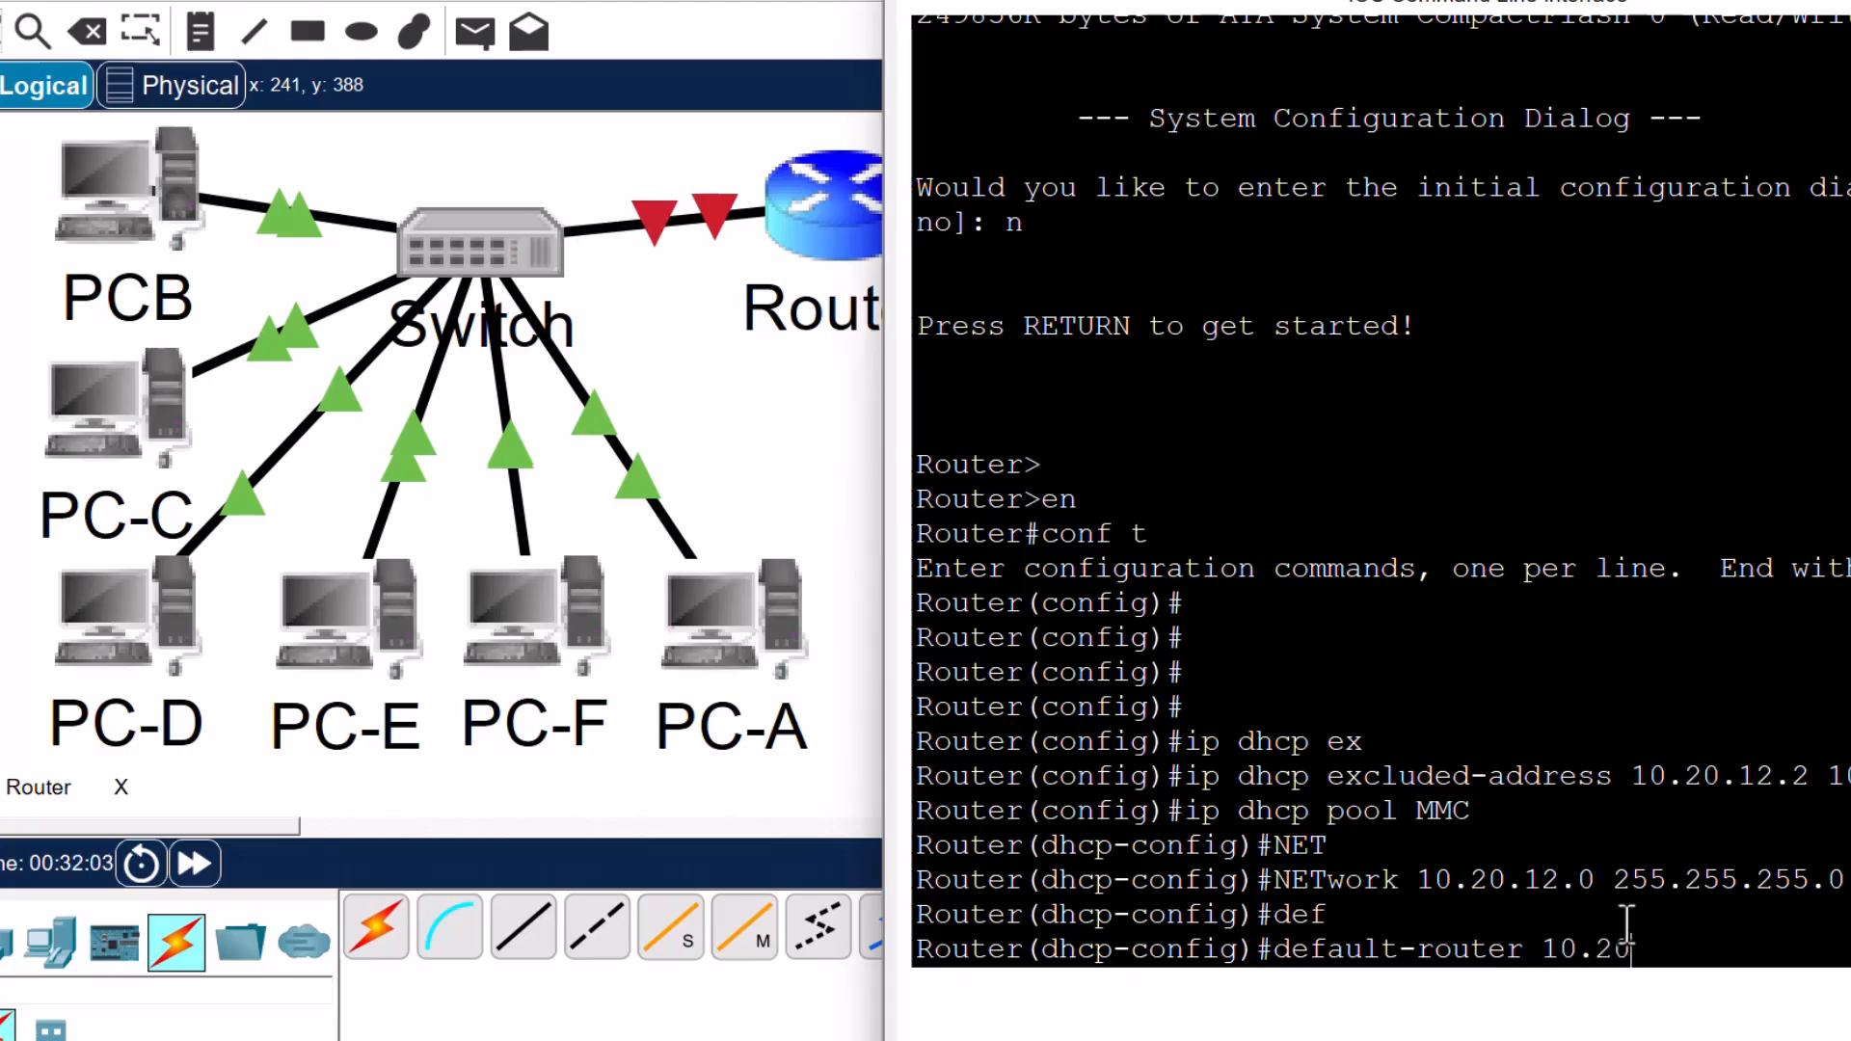
type("12.")
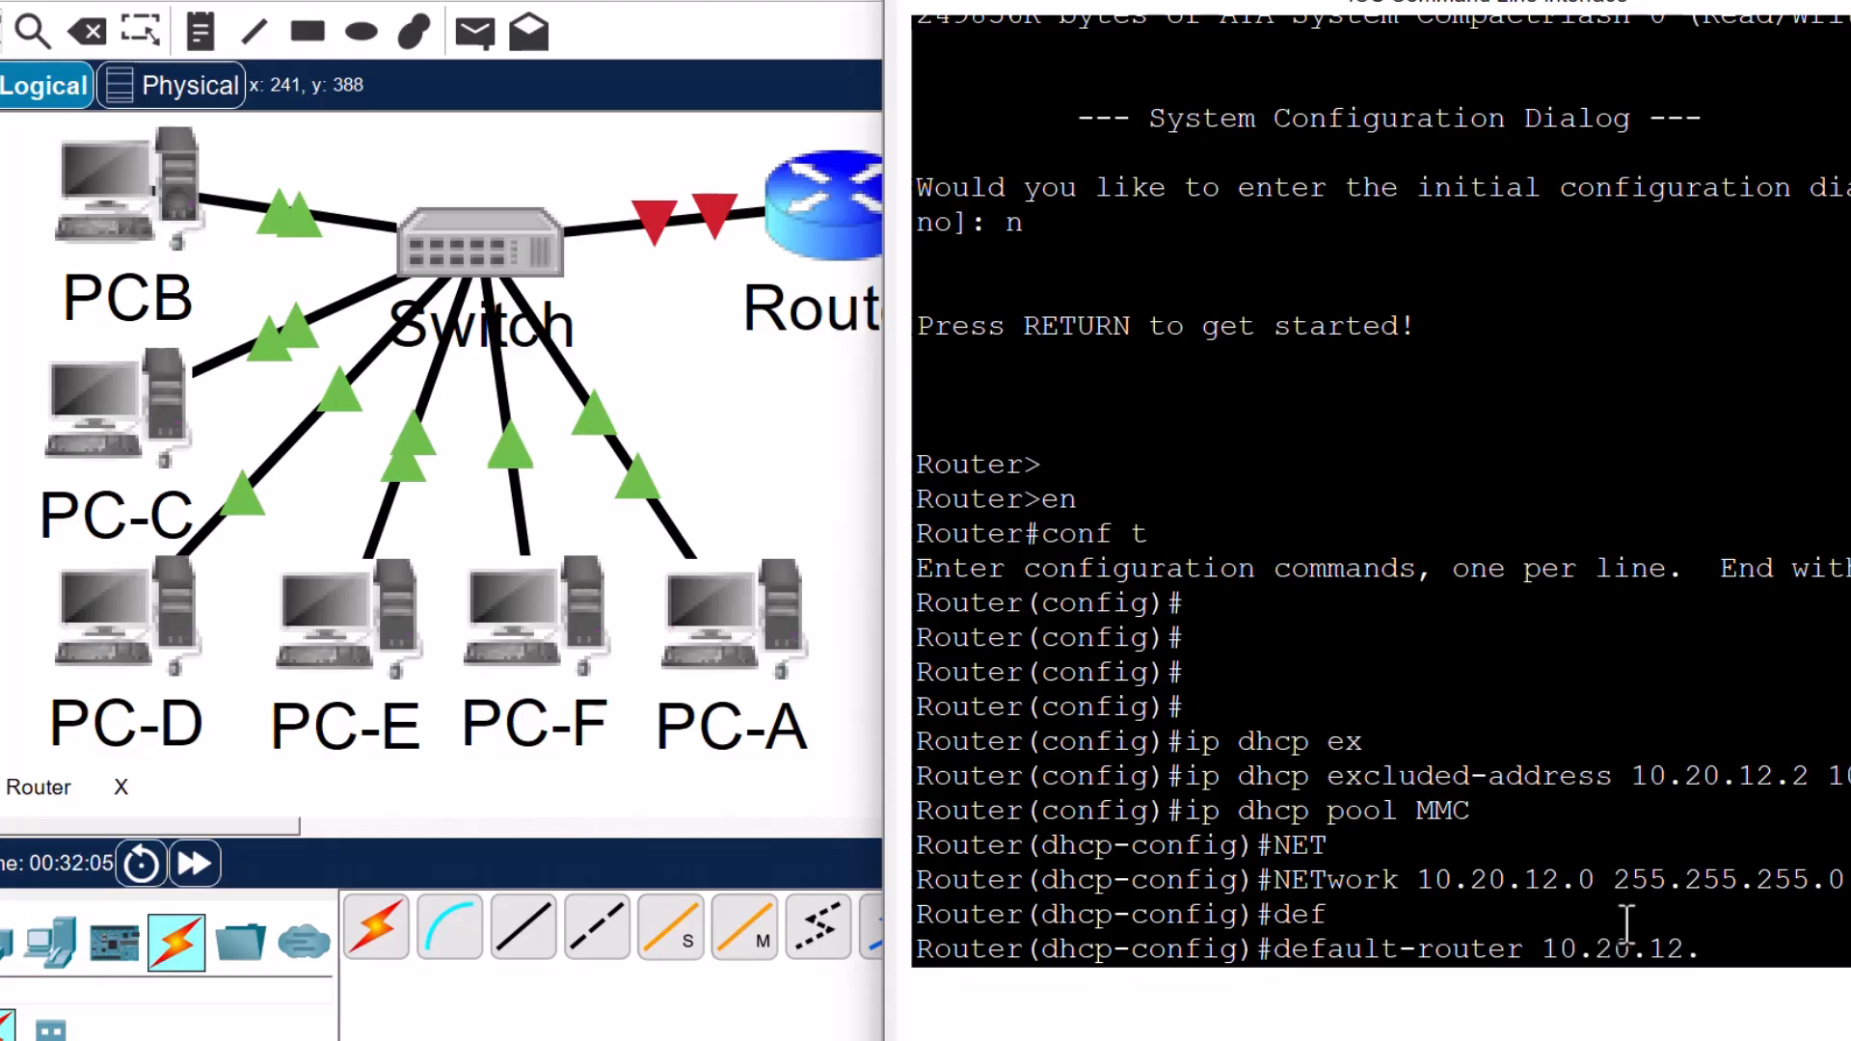